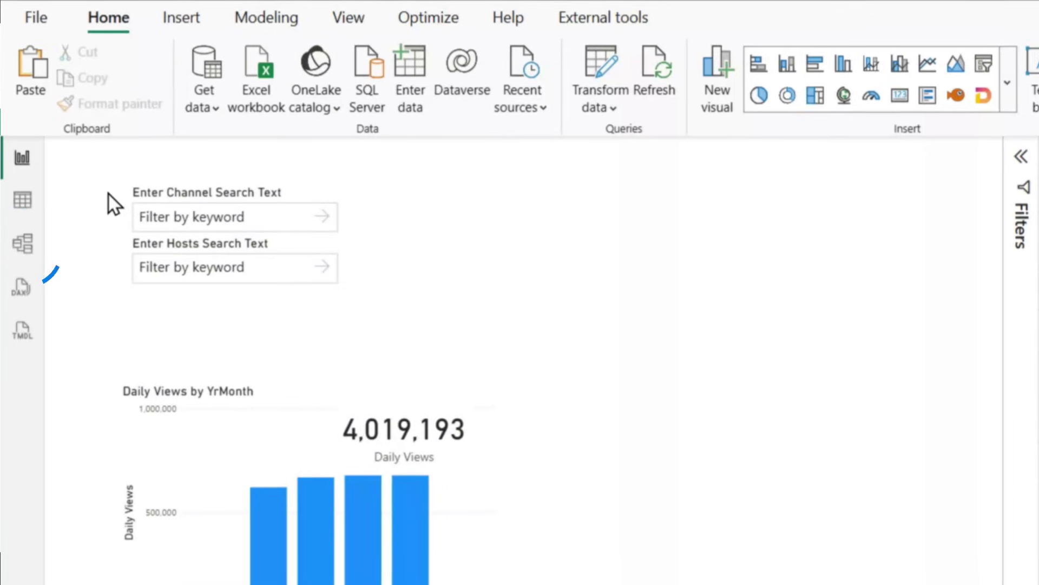
- Review the model diagram relating calendar, videos, daily stats and channels, then return to the report
left_click(13, 176)
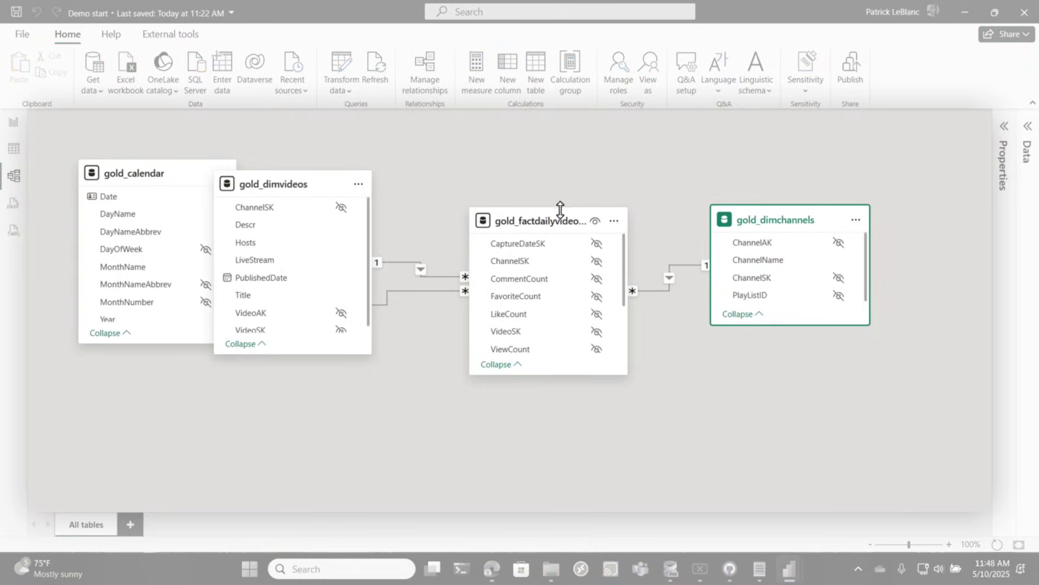
mouse_move(22, 157)
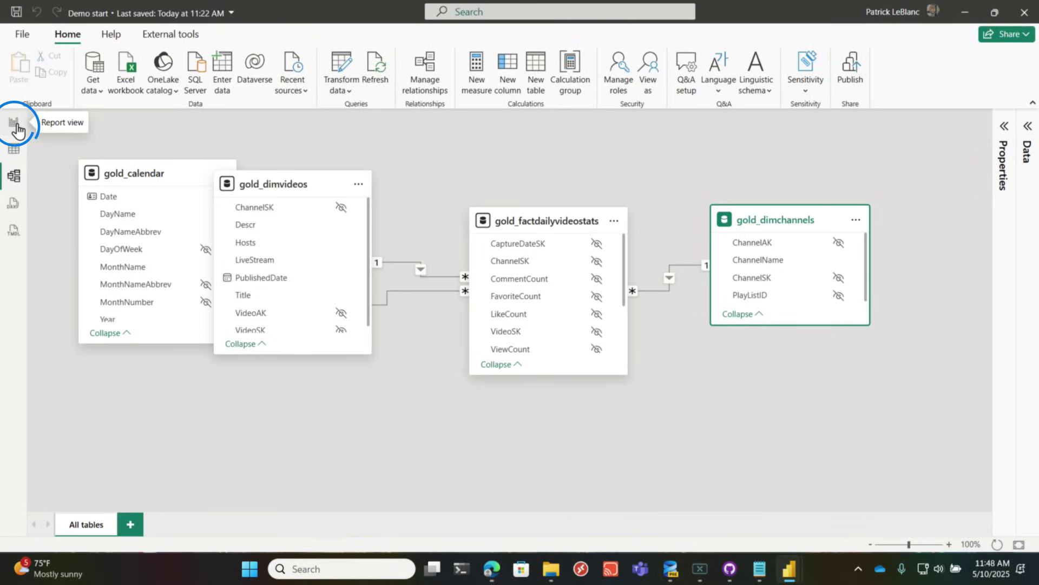
left_click(18, 129)
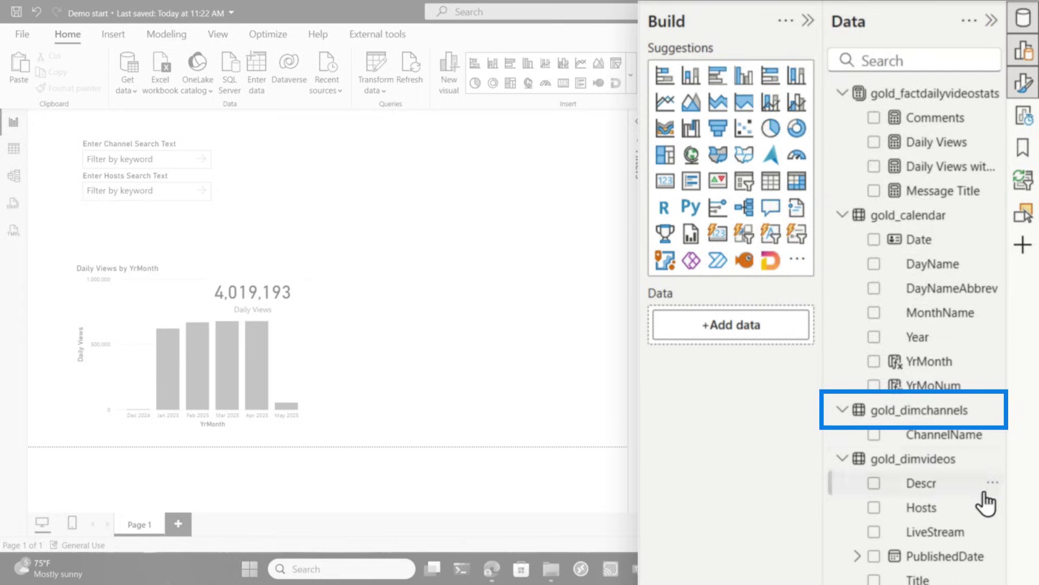
- Start a Selected Channel measure on gold_dimchannels with a _channelfound variable using HASONEFILTER(ChannelName)
right_click(920, 410)
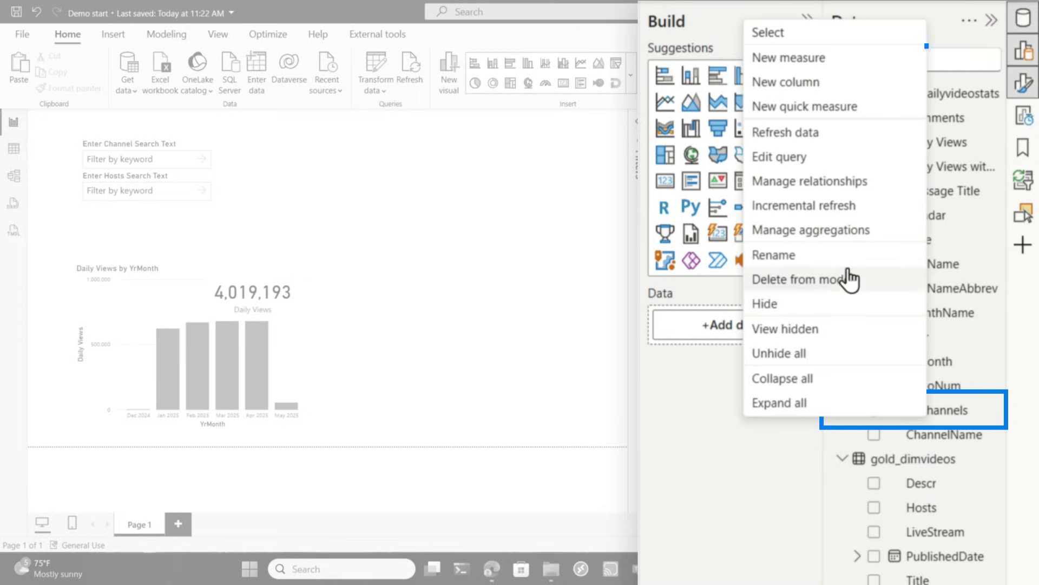
left_click(815, 61)
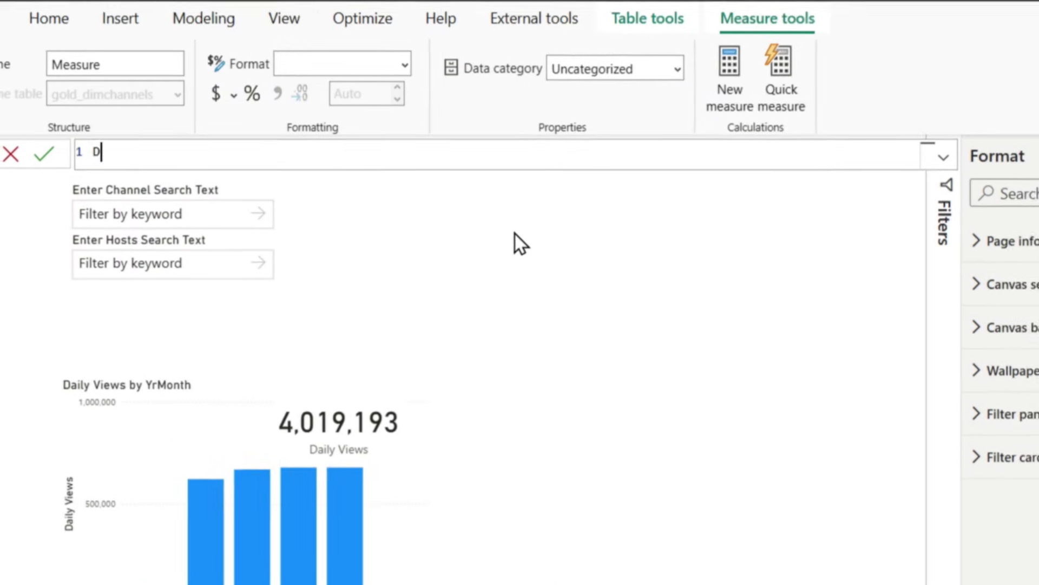
type("S")
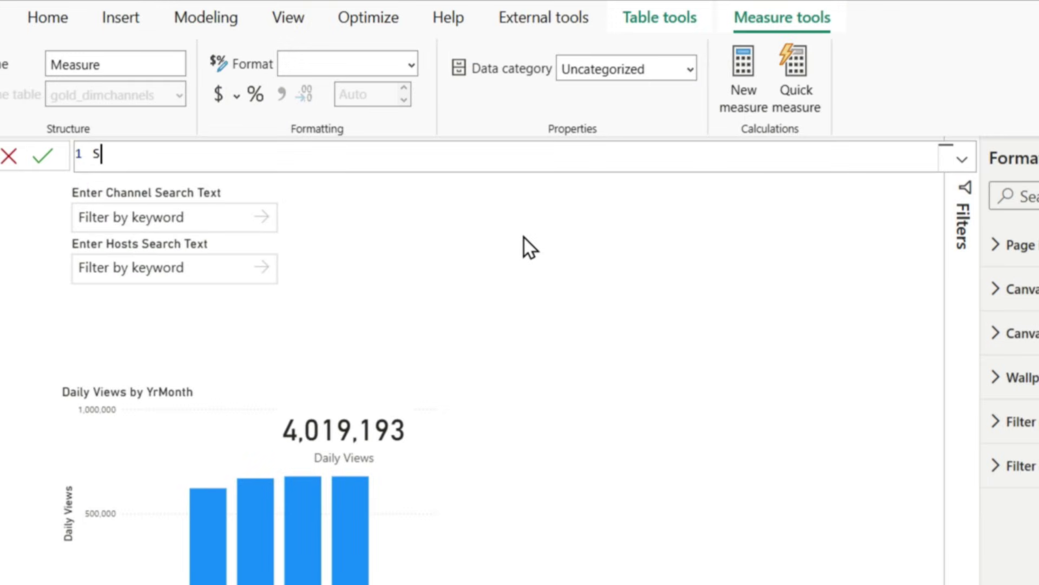
type("elected Hhosts")
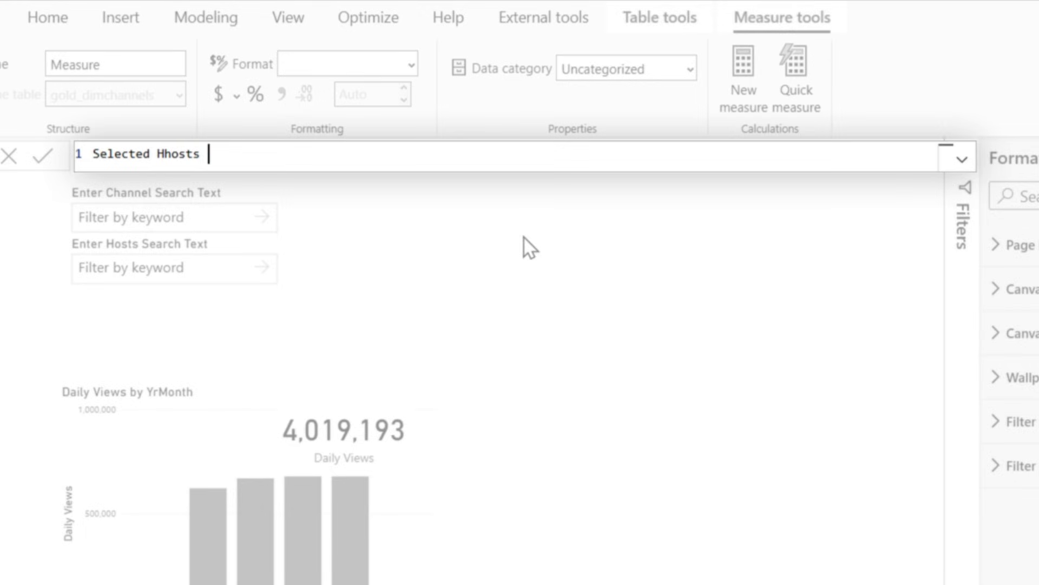
key("shift+Return")
type("var _c")
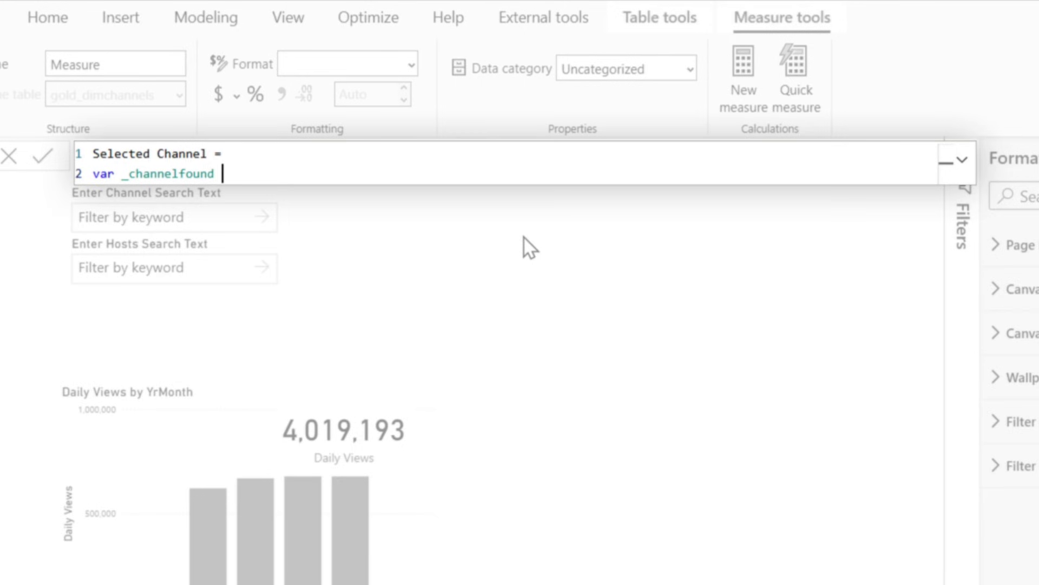
type("ha")
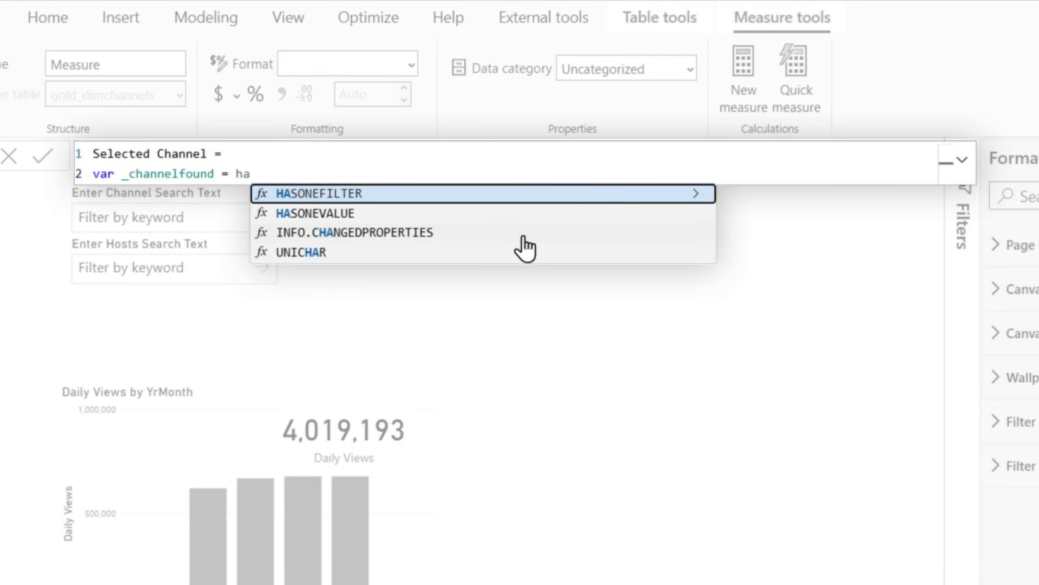
key("Tab")
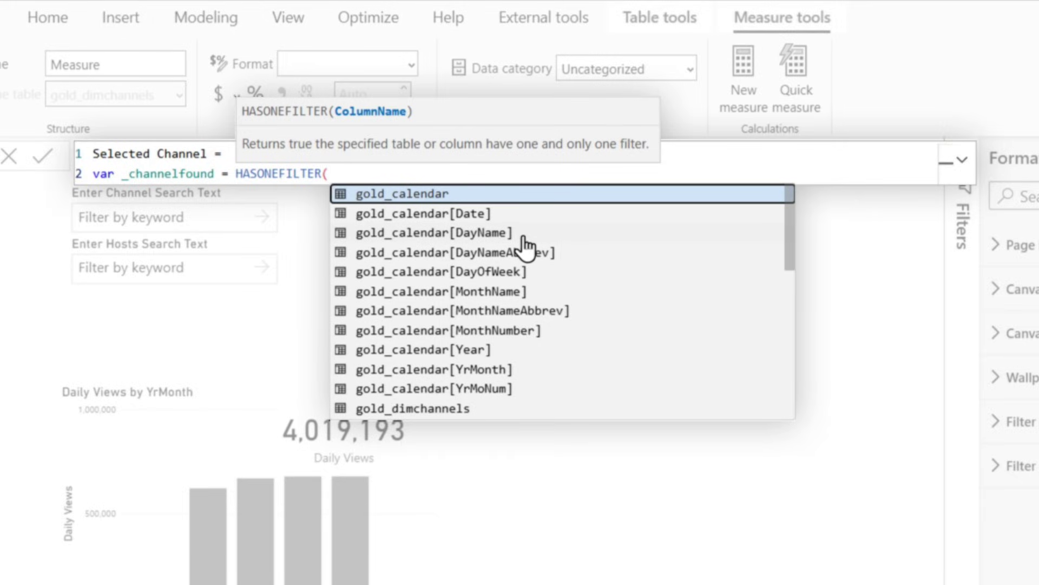
type("chann")
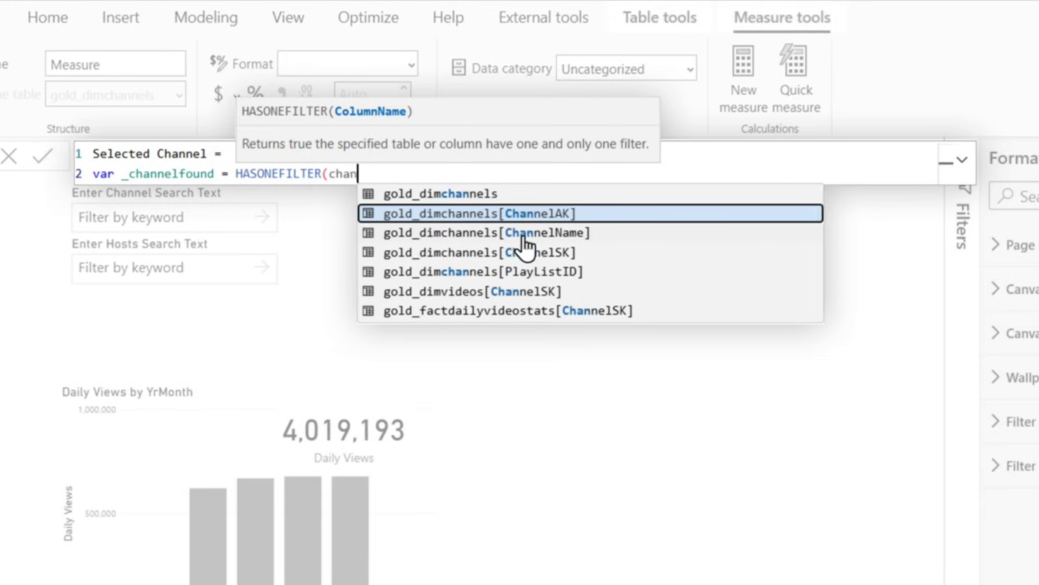
key("Down")
key("Tab")
type(")")
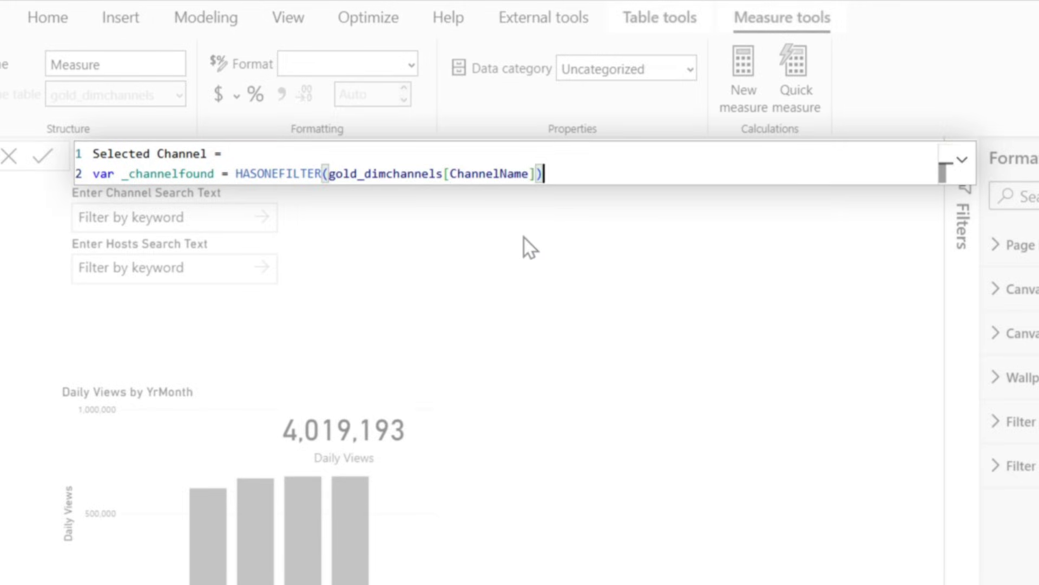
- Return the _channelfound variable and commit the Selected Channel measure
key("Return")
type("return")
key("Return")
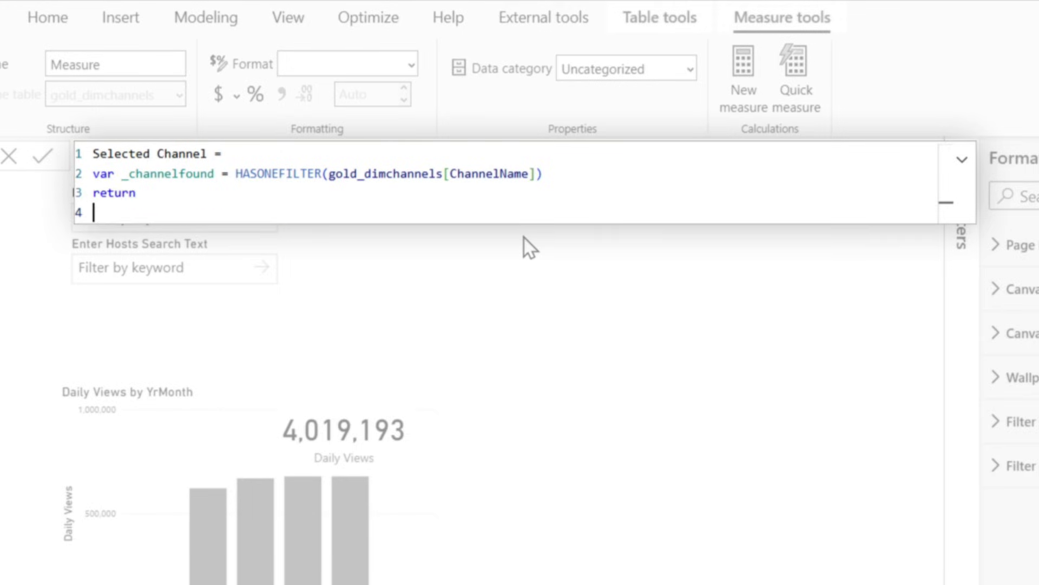
type("_chann")
key("Tab")
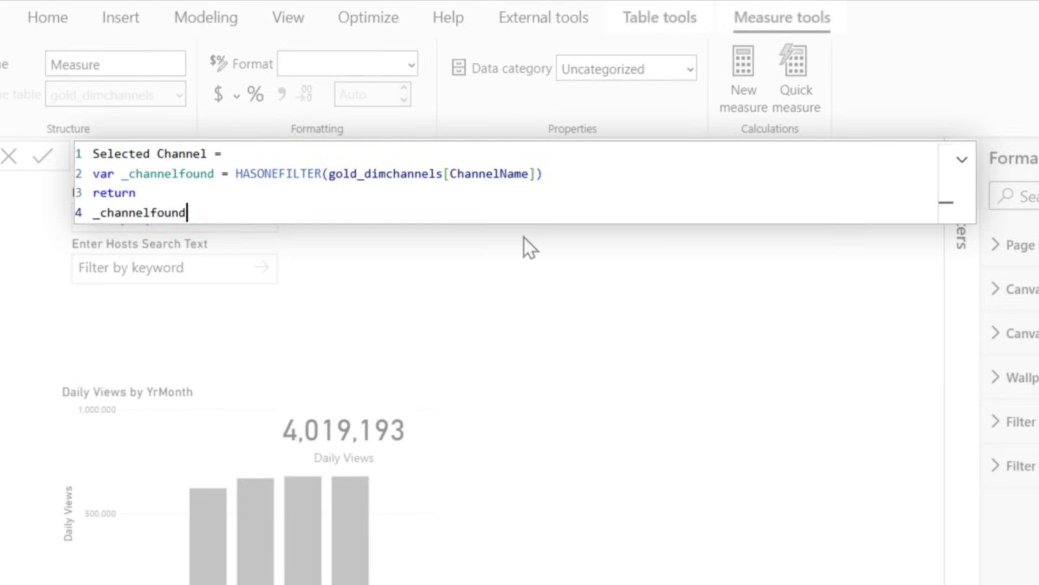
key("ctrl+Return")
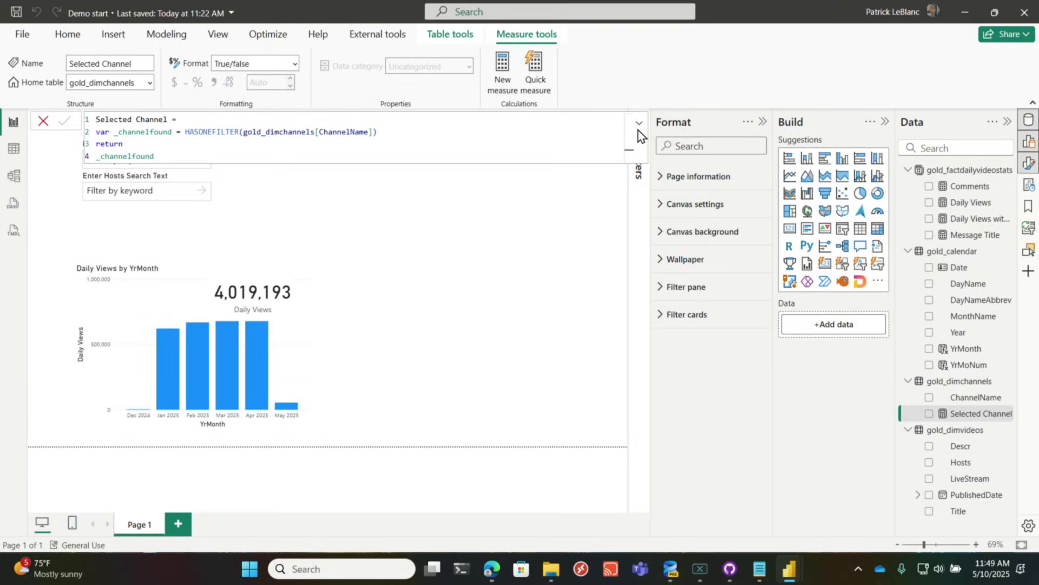
left_click(640, 122)
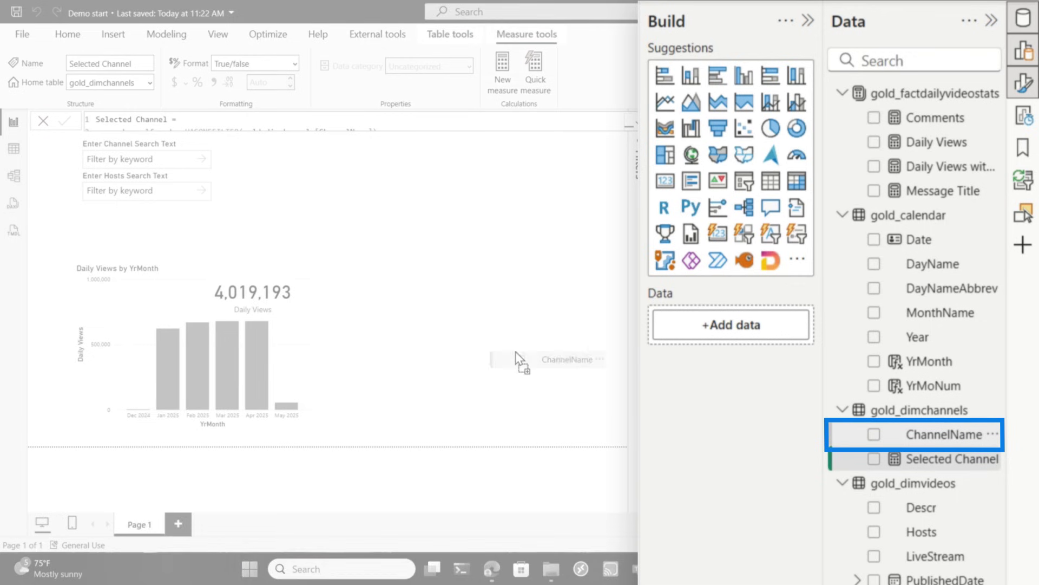
- Add a ChannelName list and a card showing the Selected Channel measure to the page
left_click_drag(519, 360, 503, 357)
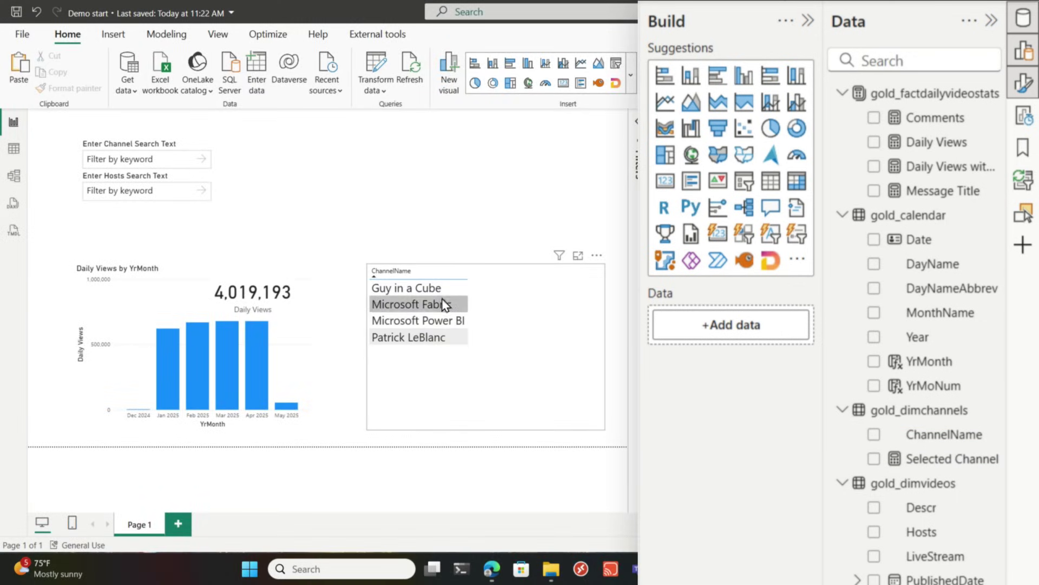
left_click(446, 203)
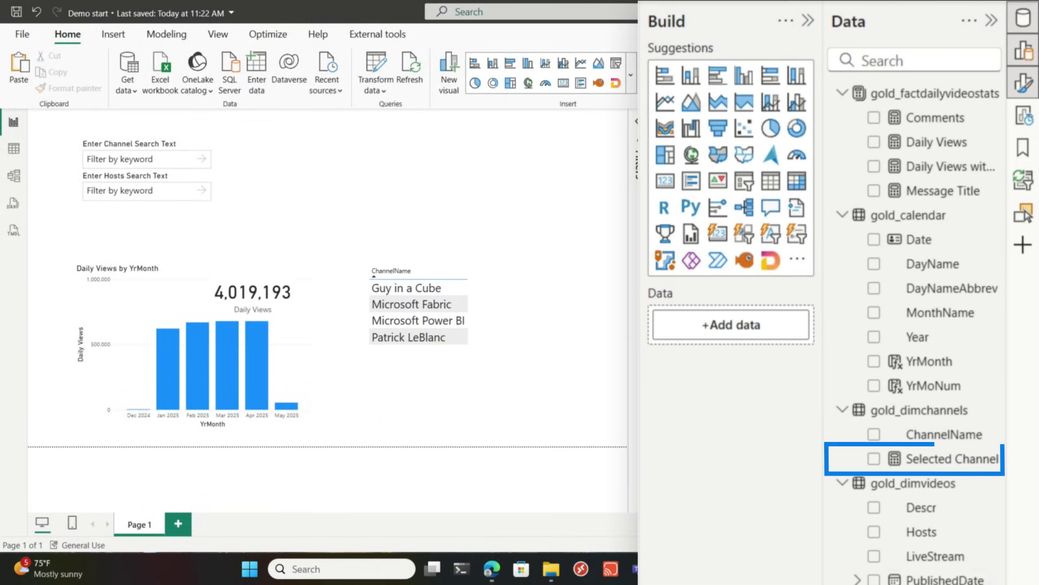
left_click_drag(969, 465, 487, 162)
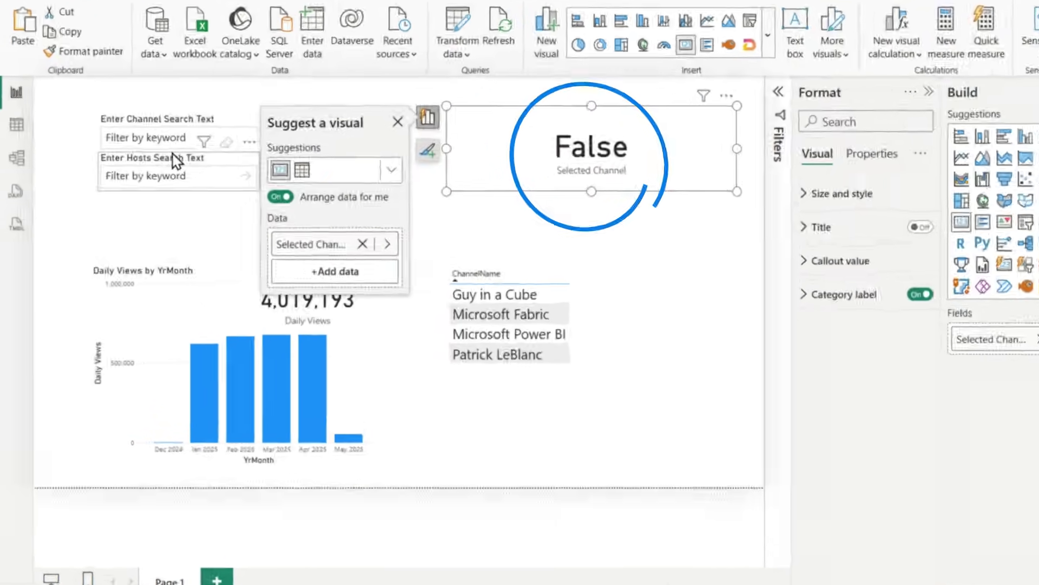
- Test the card with channel searches 'guy' and 'sam', clearing the search each time
left_click(143, 159)
type("guy")
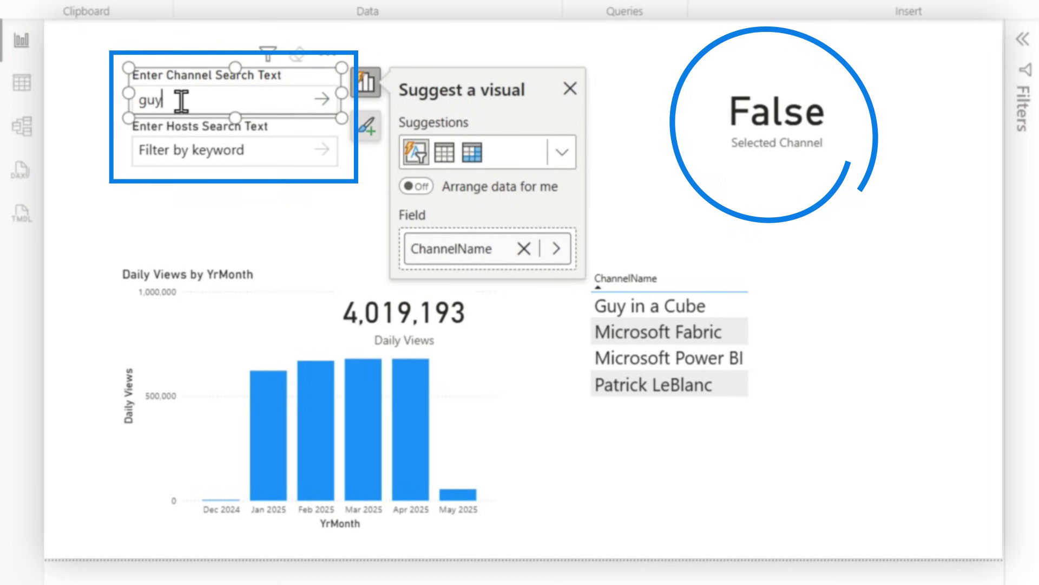
key("Return")
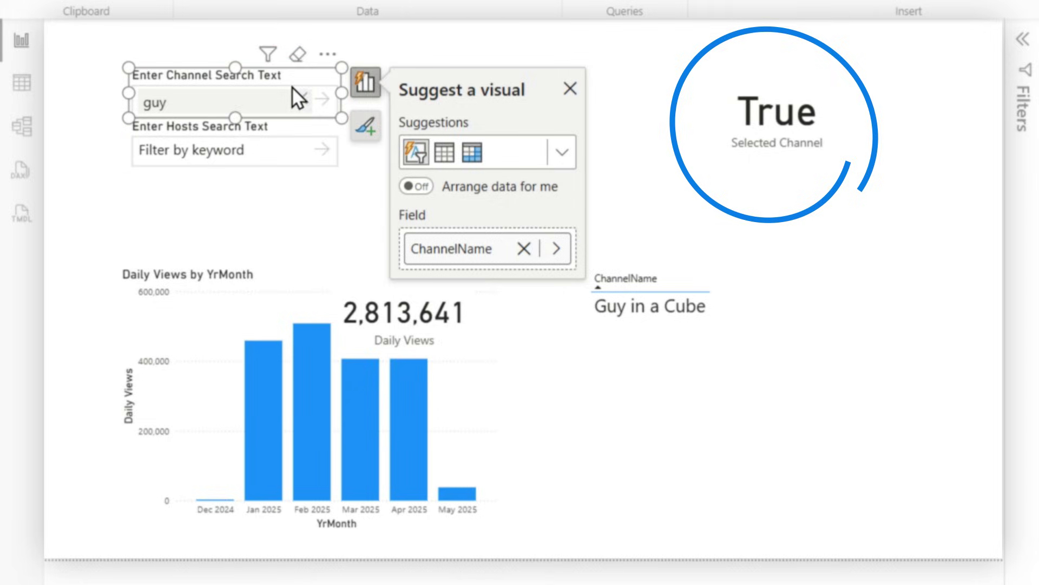
left_click(301, 100)
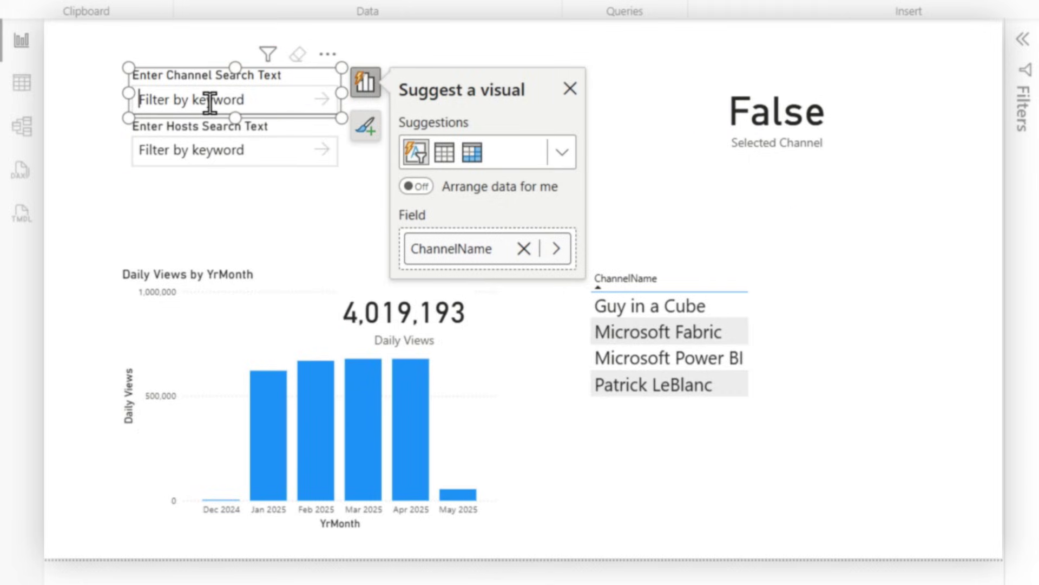
type("sam")
key("Return")
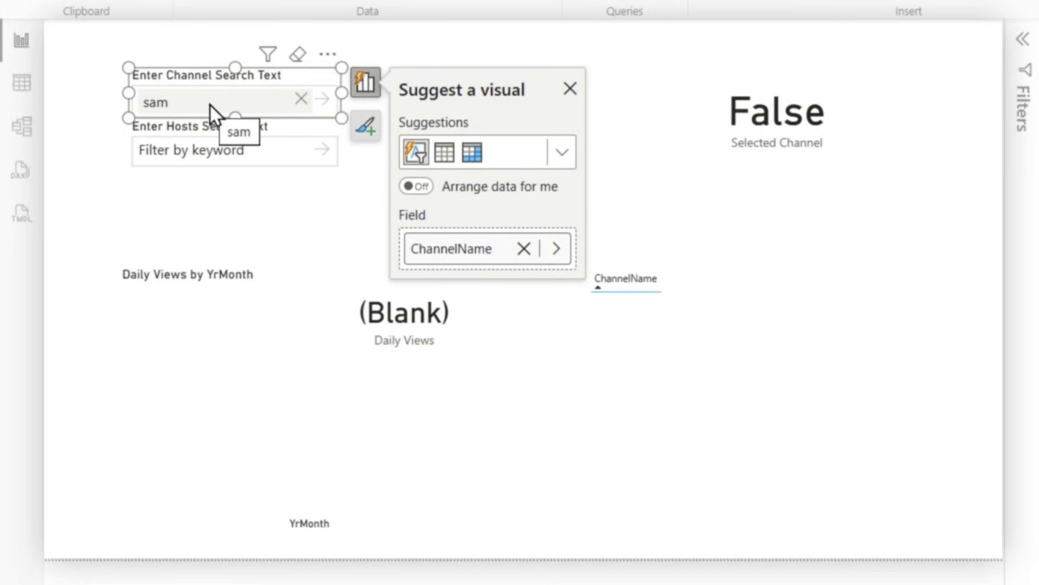
left_click(301, 102)
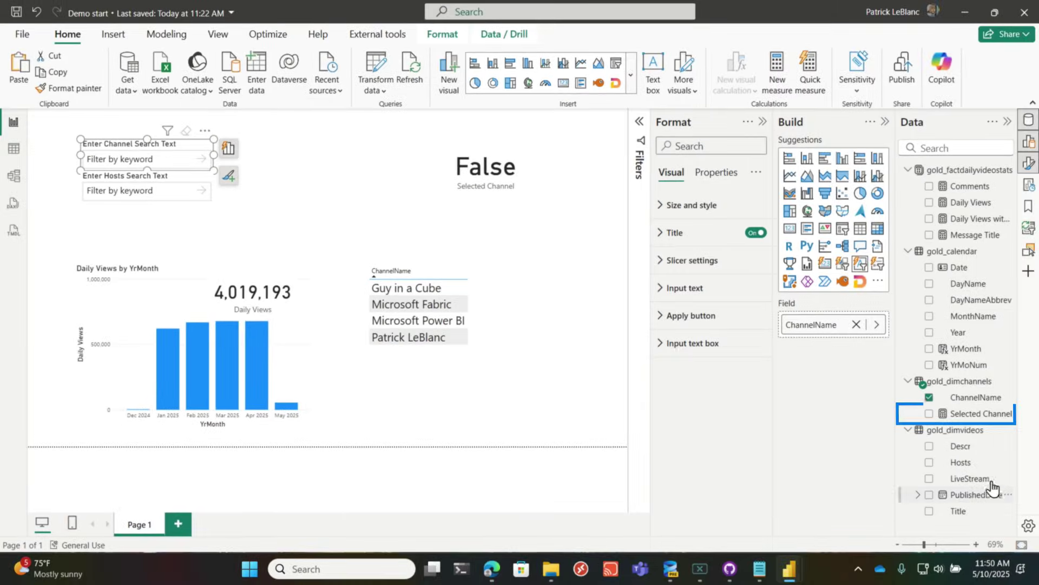
- Add a _channelresult variable returning the ChannelName or 'Channel: Invalid Entry. Please Retry!'
left_click(974, 414)
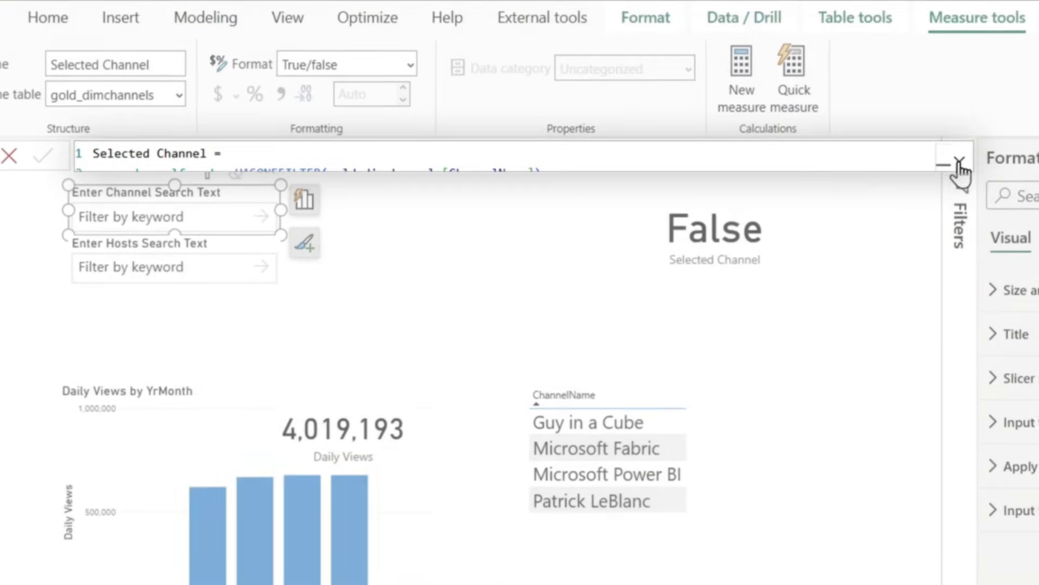
left_click(961, 167)
left_click(551, 173)
key("shift+Return")
type("var _channelresult =")
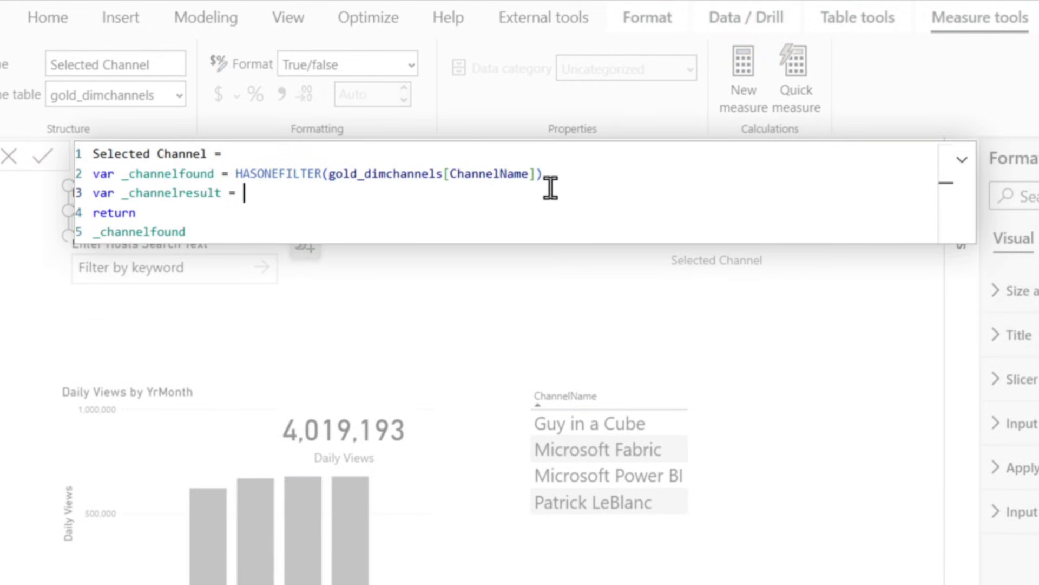
type("if")
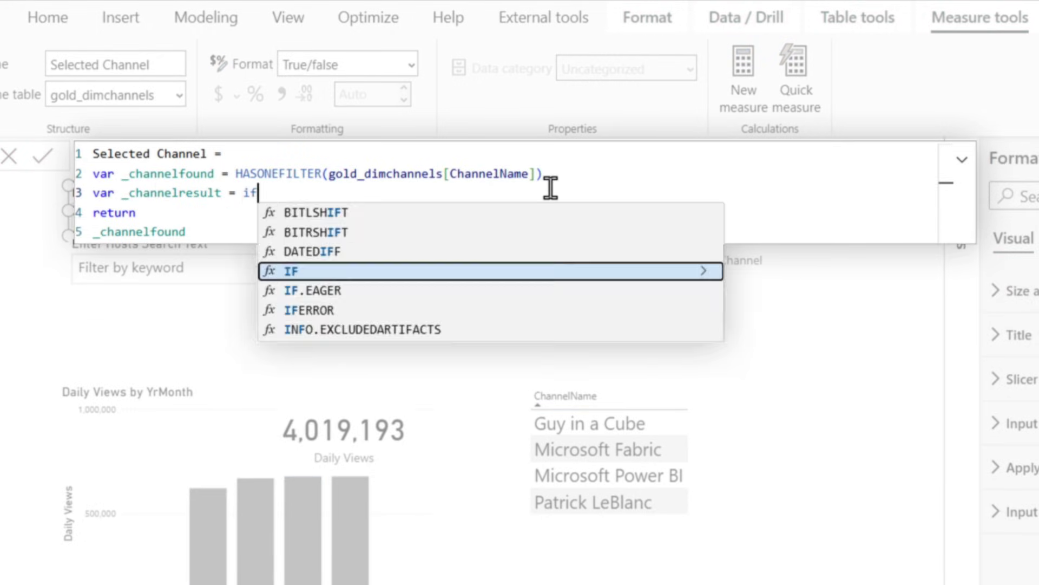
type("(_ch")
key("Tab")
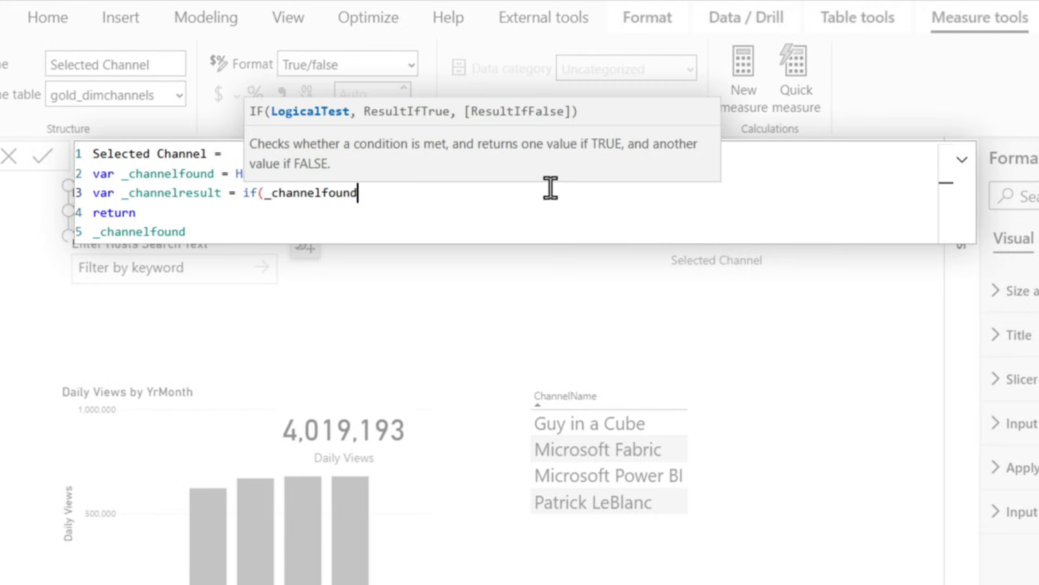
type(", ,")
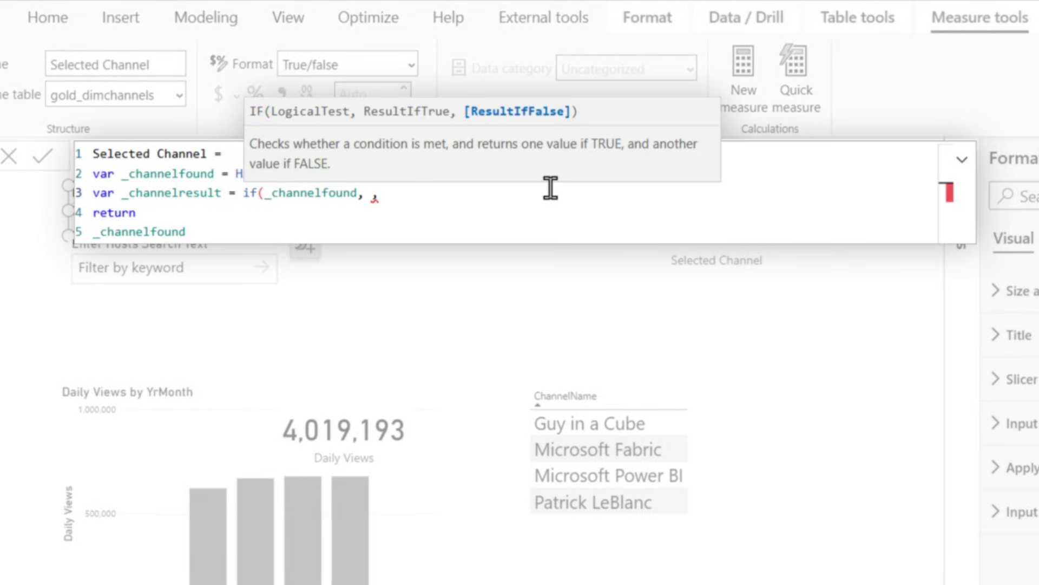
type(" )")
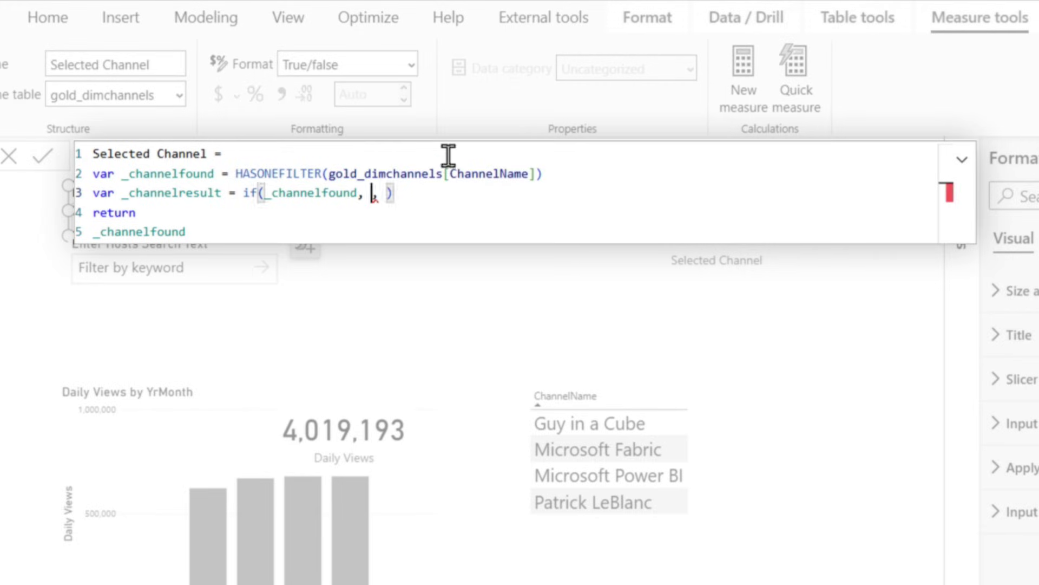
type("SELECTEDVALUE(gold_dimchannels[ChannelName])")
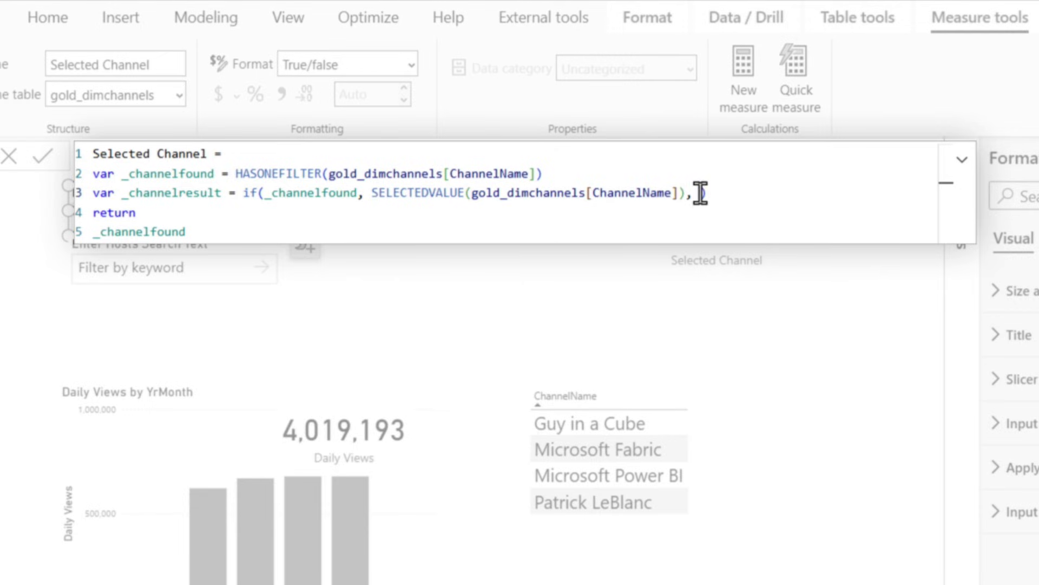
type("\"Channel: Invalid Entry. Please Retry!\"")
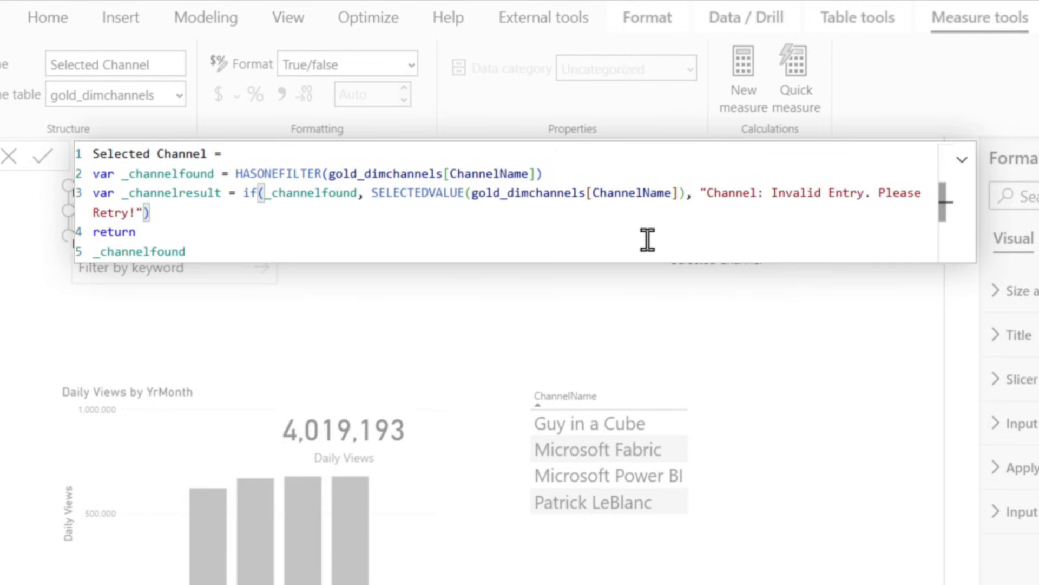
- Make the measure return _channelresult instead of _channelfound and commit it
double_click(160, 193)
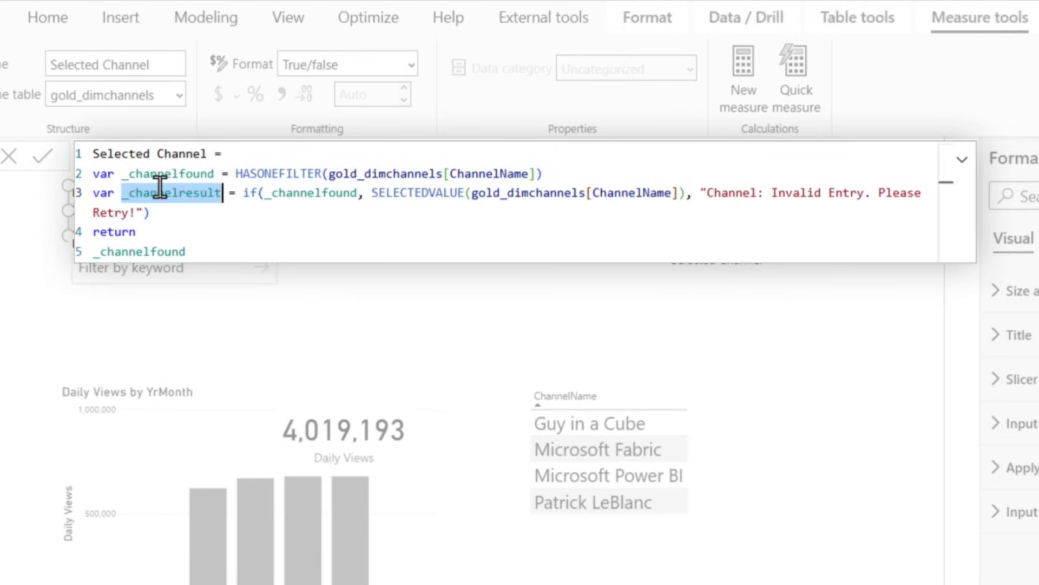
key("ctrl+c")
double_click(142, 252)
key("ctrl+v")
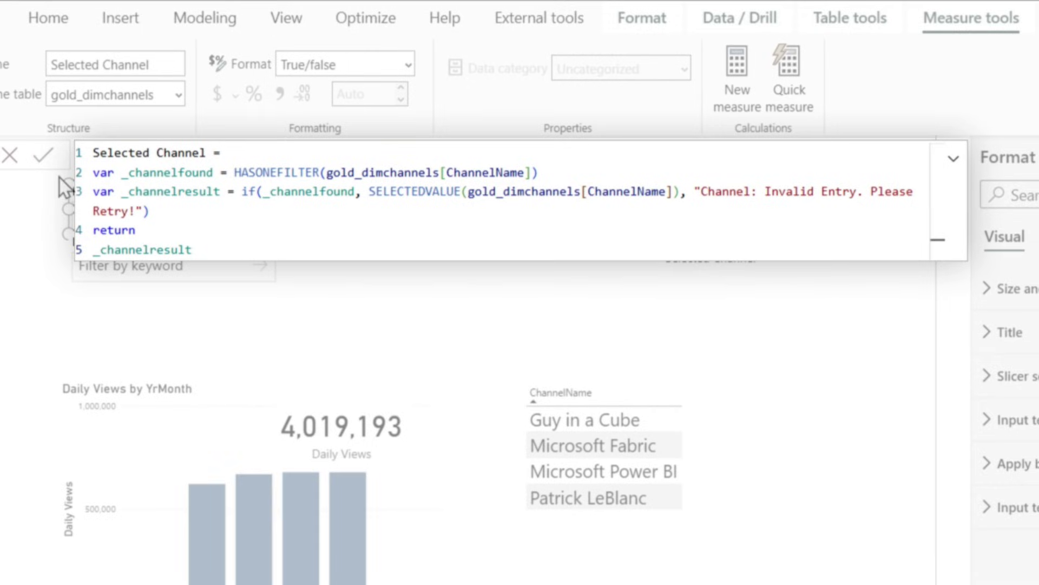
left_click(42, 156)
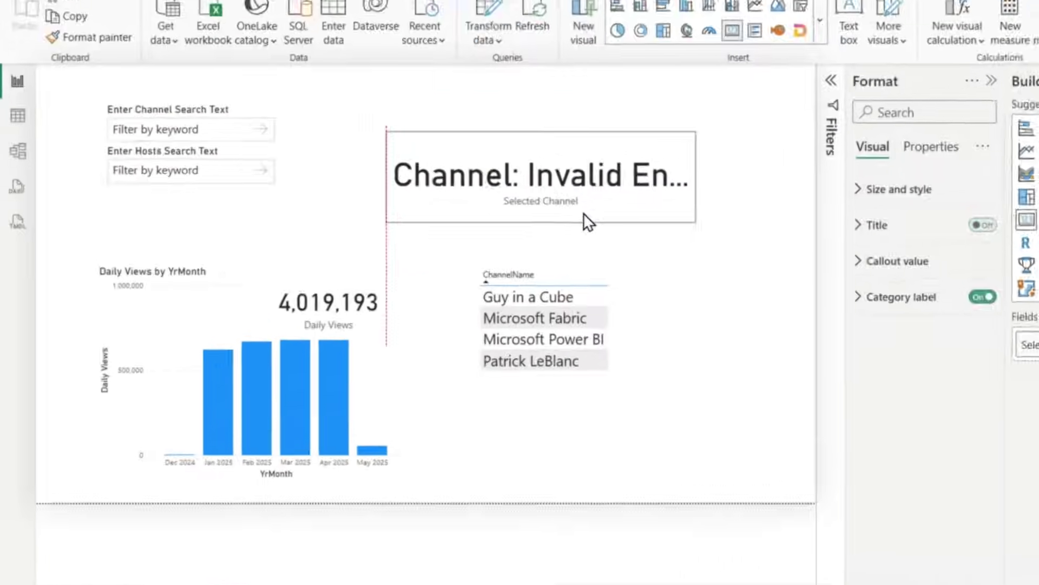
- Verify the card shows the channel name for searches 'guy' and 'fabric', then reopen the Selected Channel measure
left_click(529, 175)
left_click(238, 100)
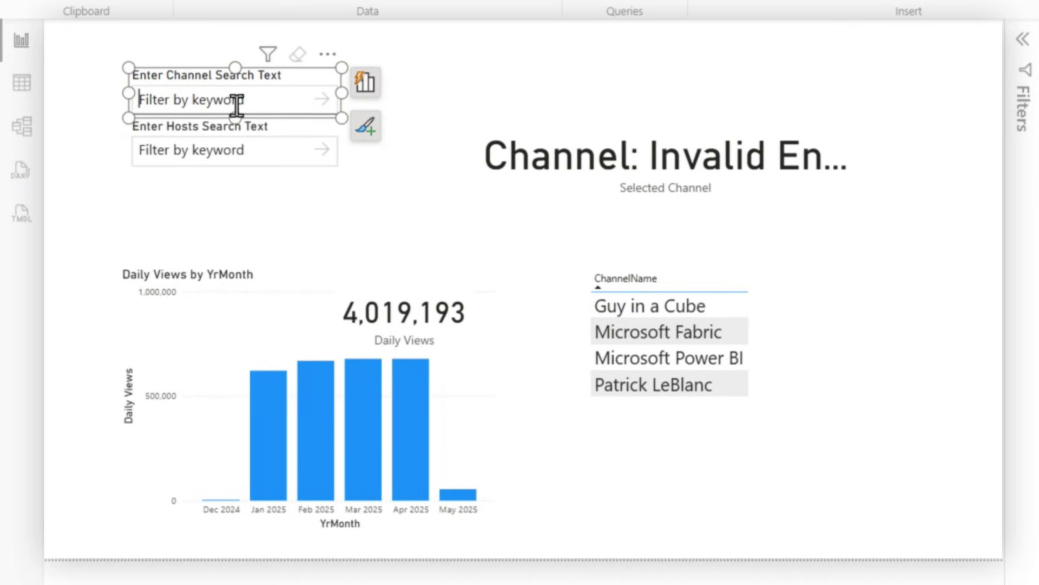
key("Return")
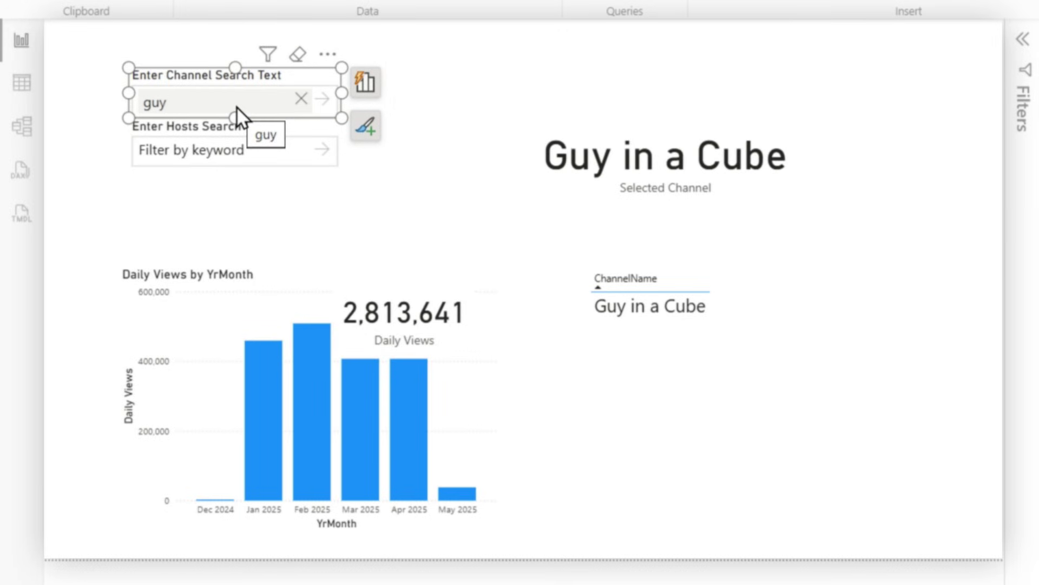
left_click(301, 99)
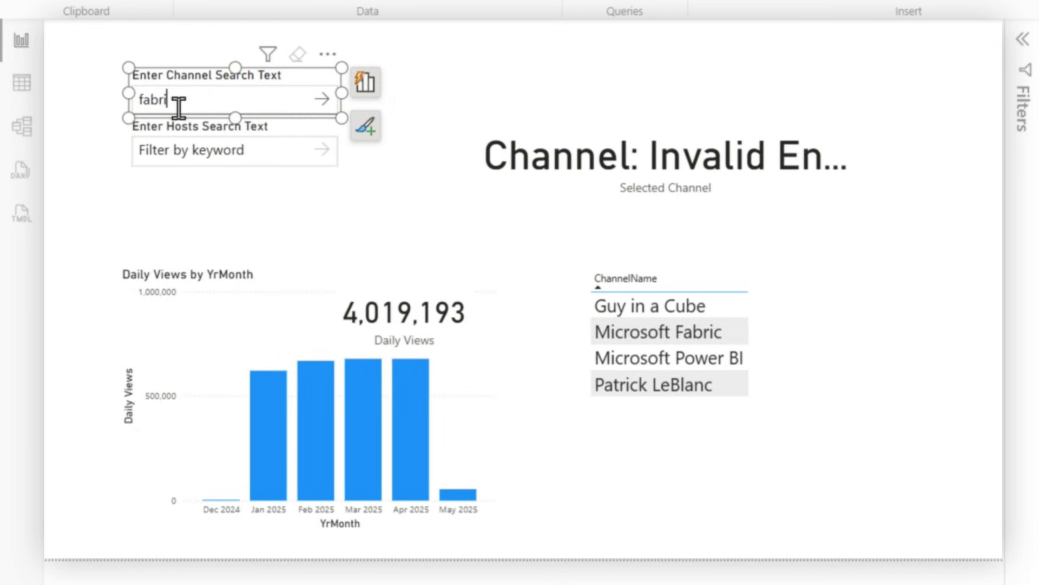
type("c")
key("Return")
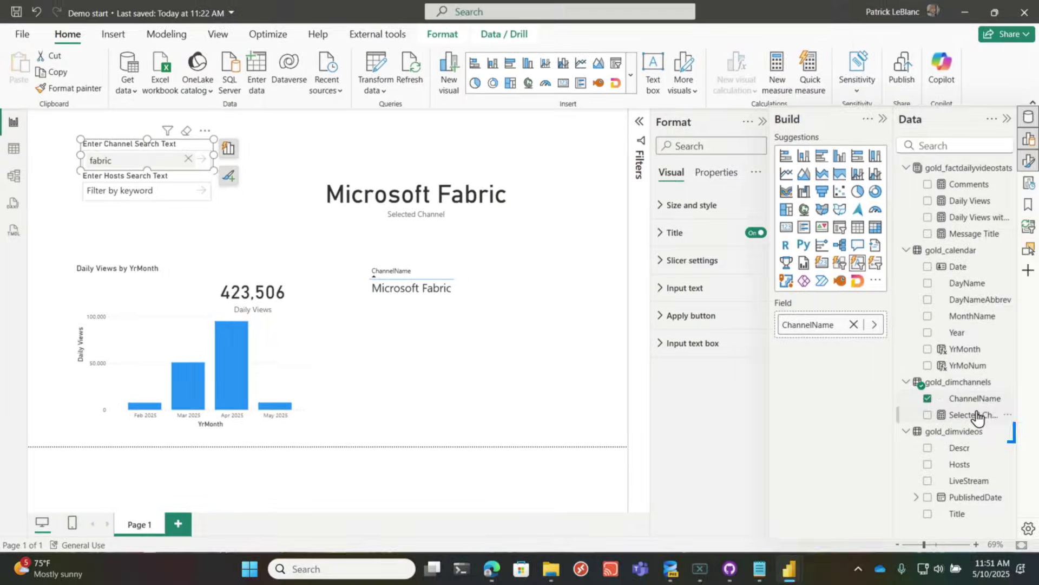
left_click(973, 415)
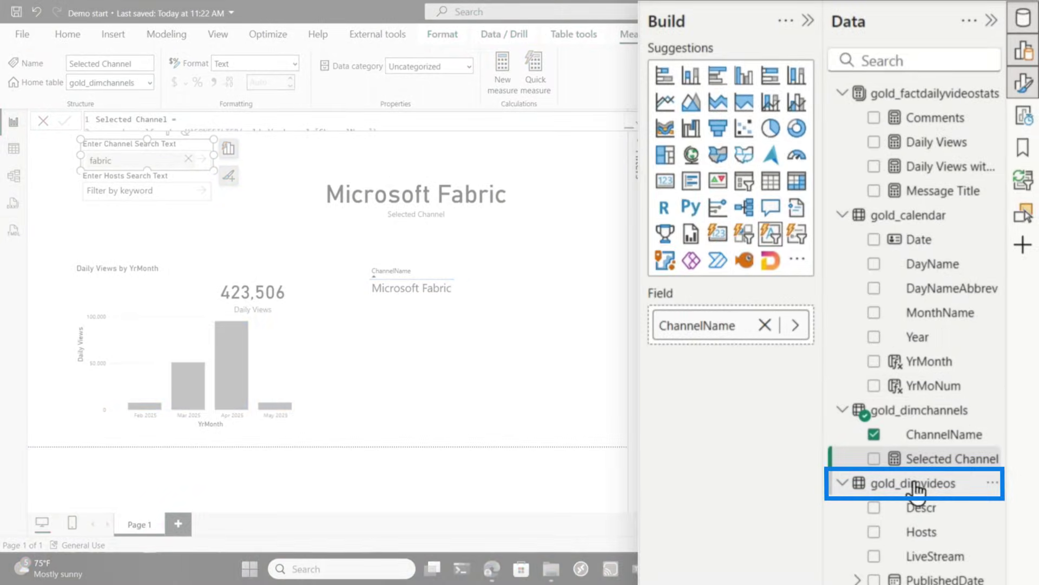
right_click(916, 483)
- Create a Selected Hosts measure on gold_dimvideos from the pasted DAX and show it on the card
left_click(765, 97)
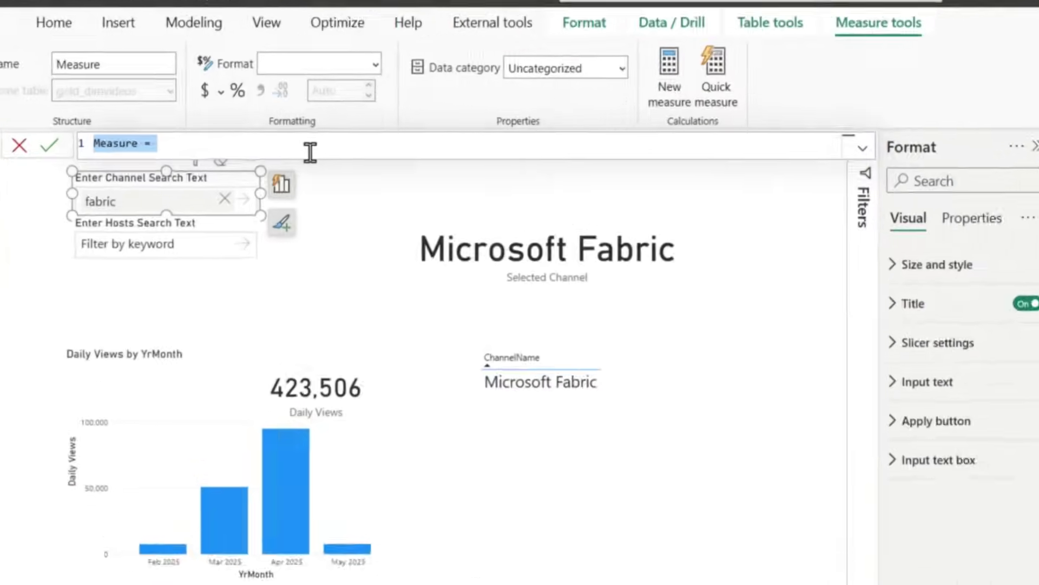
key("ctrl+v")
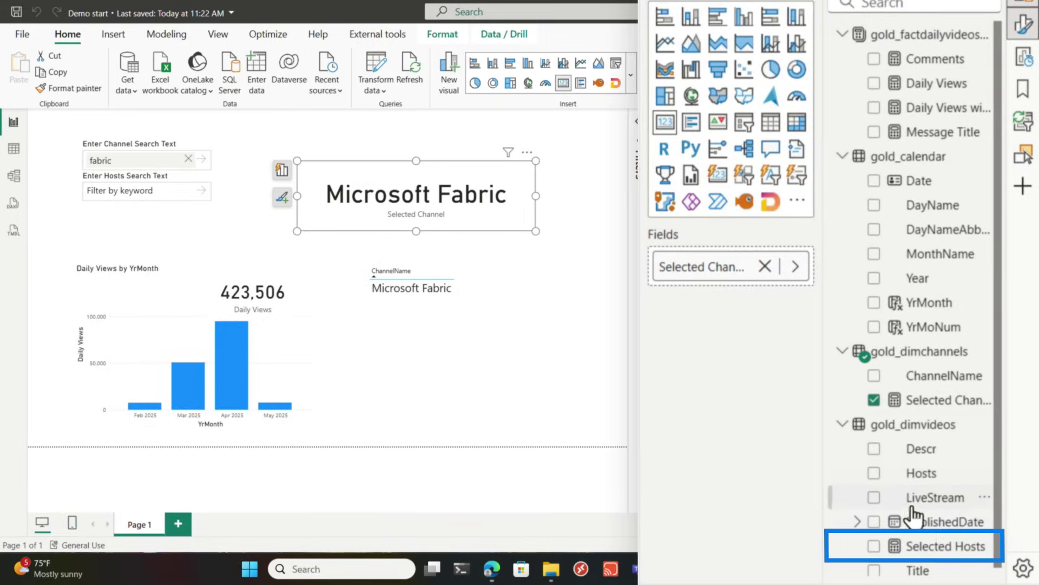
mouse_move(934, 545)
left_mouse_down()
mouse_move(735, 335)
mouse_move(715, 267)
left_mouse_up()
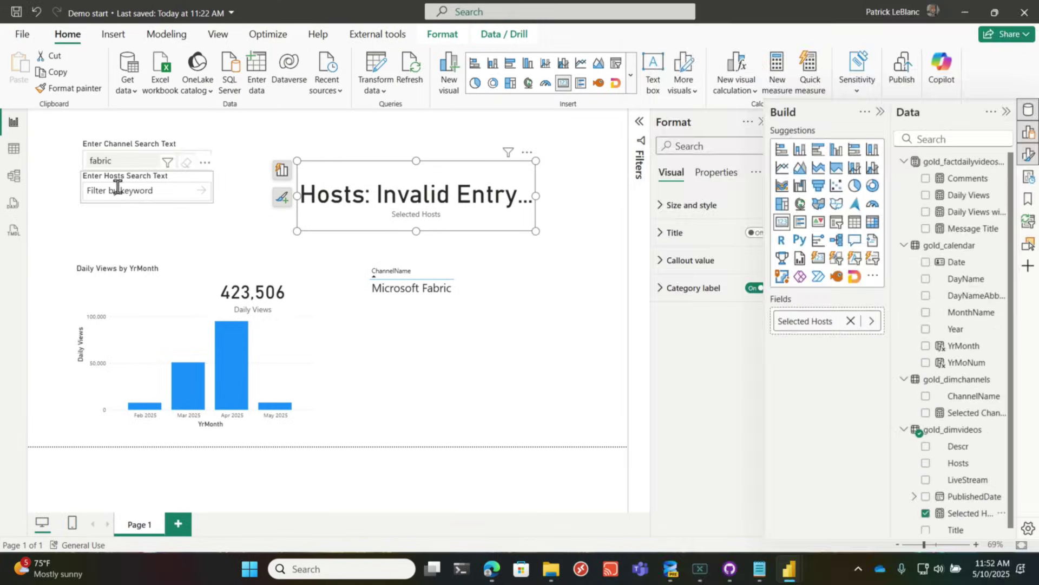
- Search hosts for 'marthe' so the card shows Marthe Moengen, then select the Message Title measure
left_click(118, 190)
type("marthe")
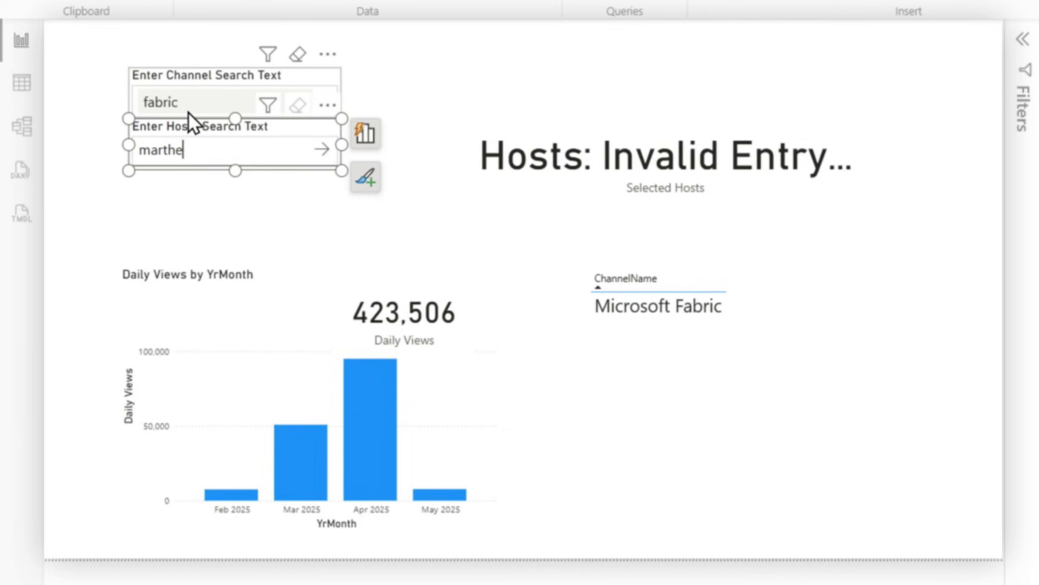
key("Return")
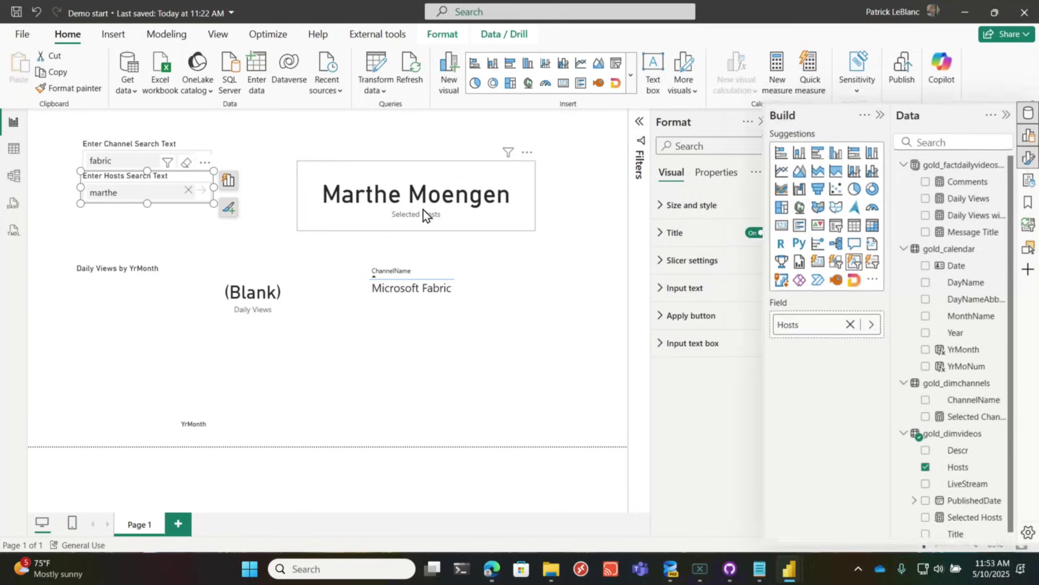
left_click(943, 197)
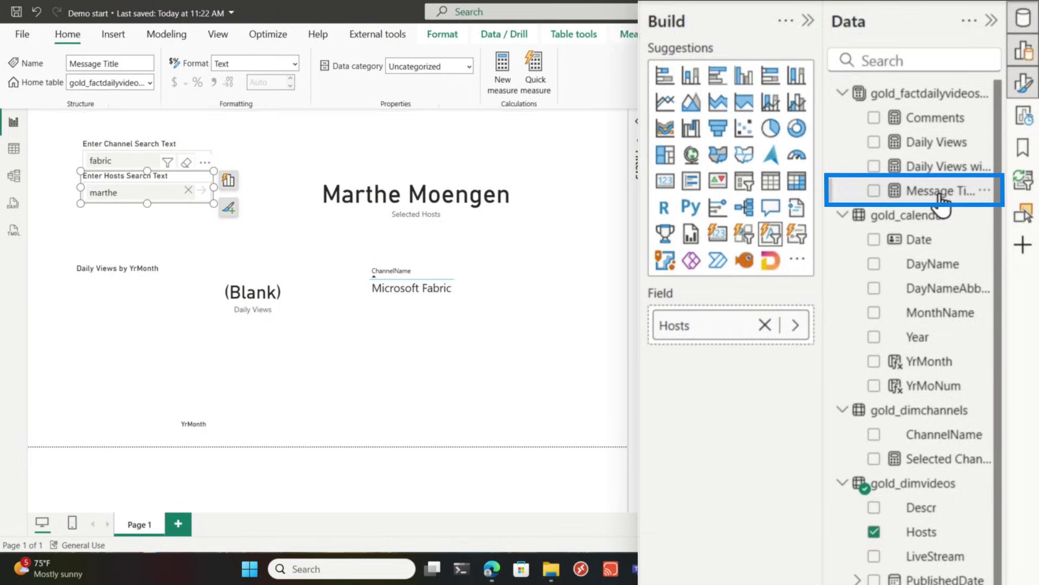
- Walk through the Message Title formula's _allfound and SWITCH return lines, then collapse the editor
left_click(639, 123)
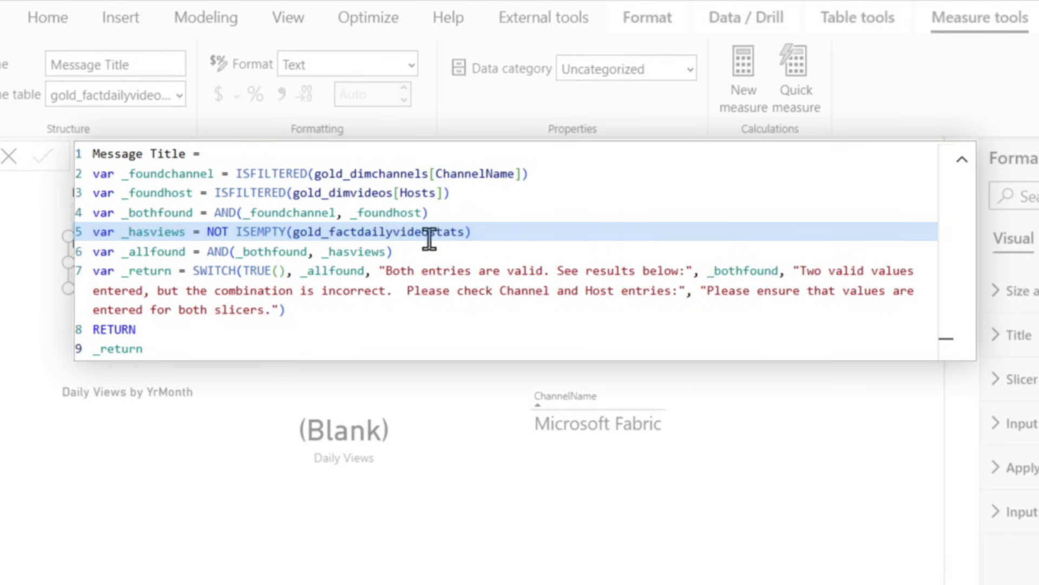
left_click(301, 252)
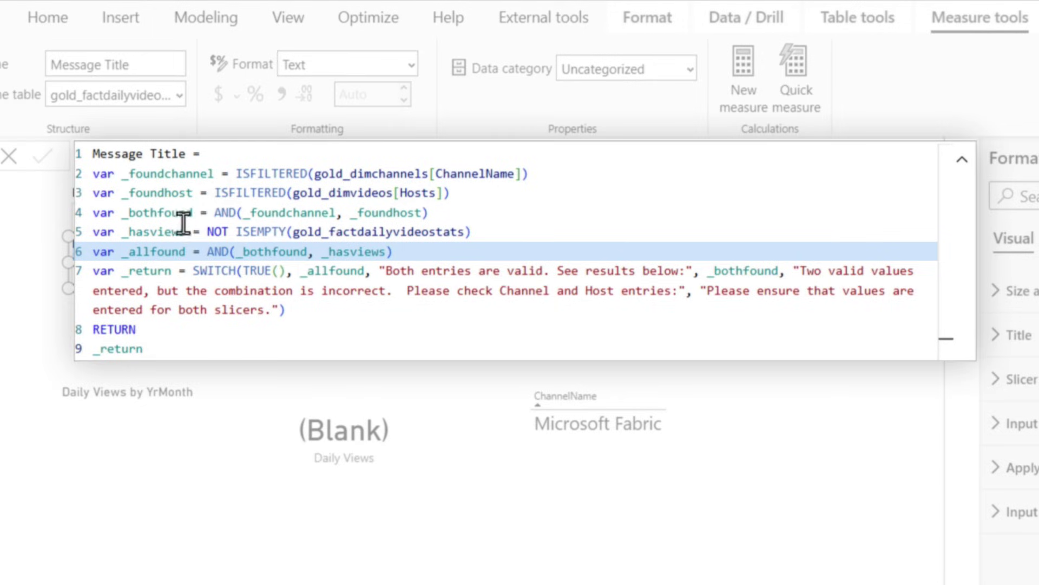
left_click(138, 272)
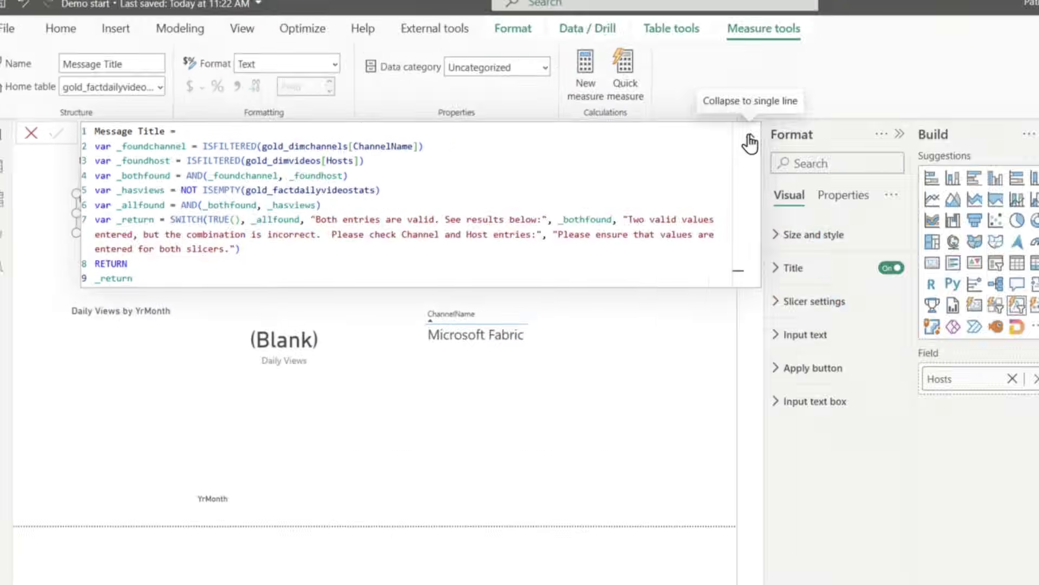
left_click(962, 159)
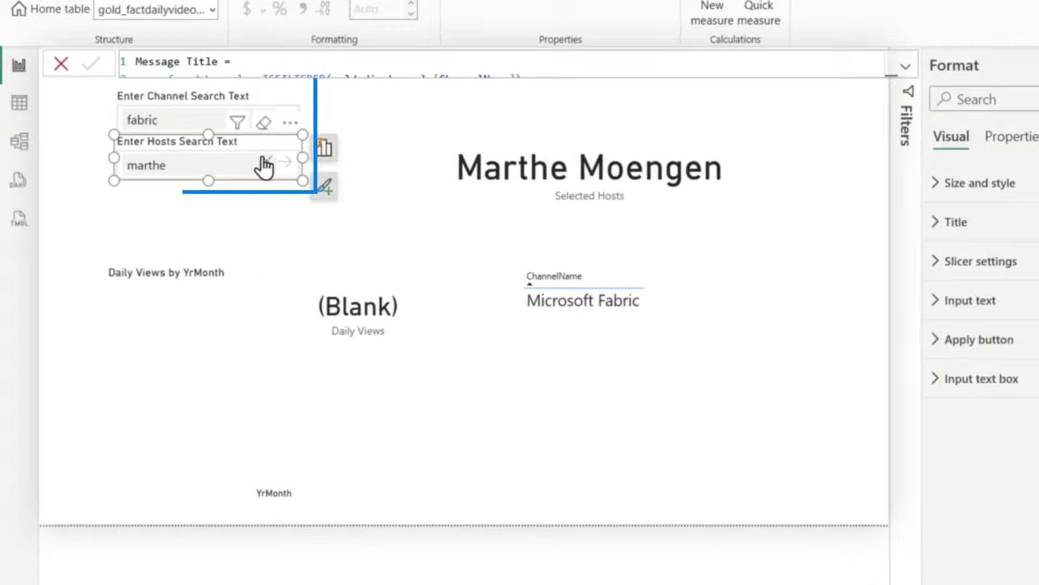
- Clear both the hosts and channel searches and show the Message Title measure on the card
left_click(189, 191)
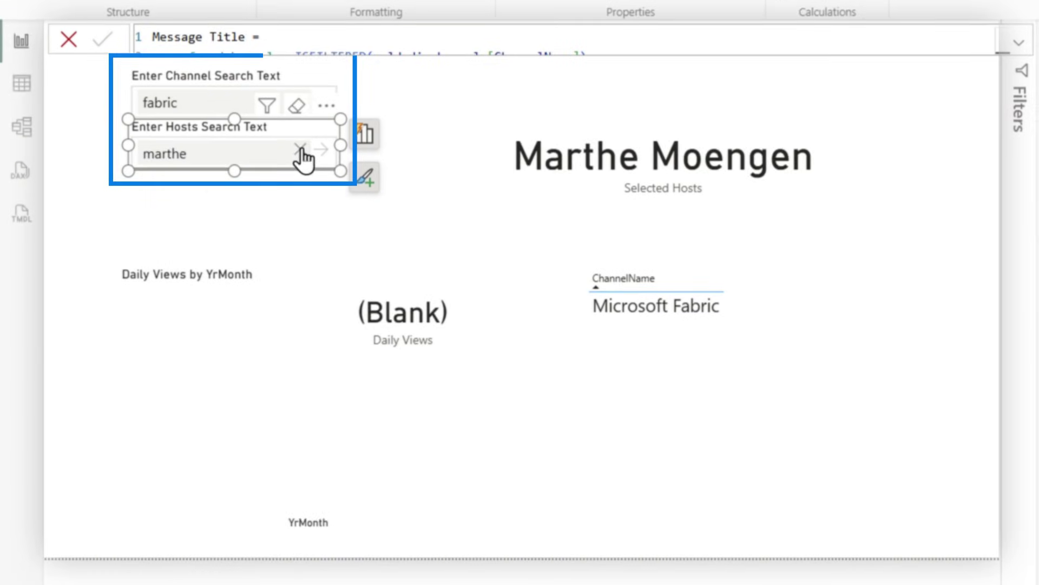
left_click(301, 102)
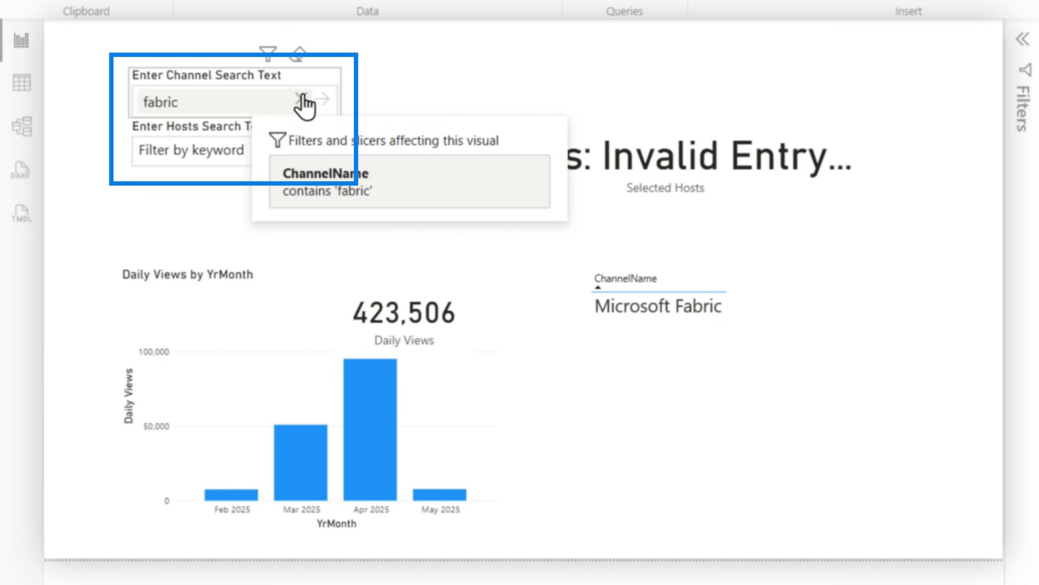
left_click(303, 99)
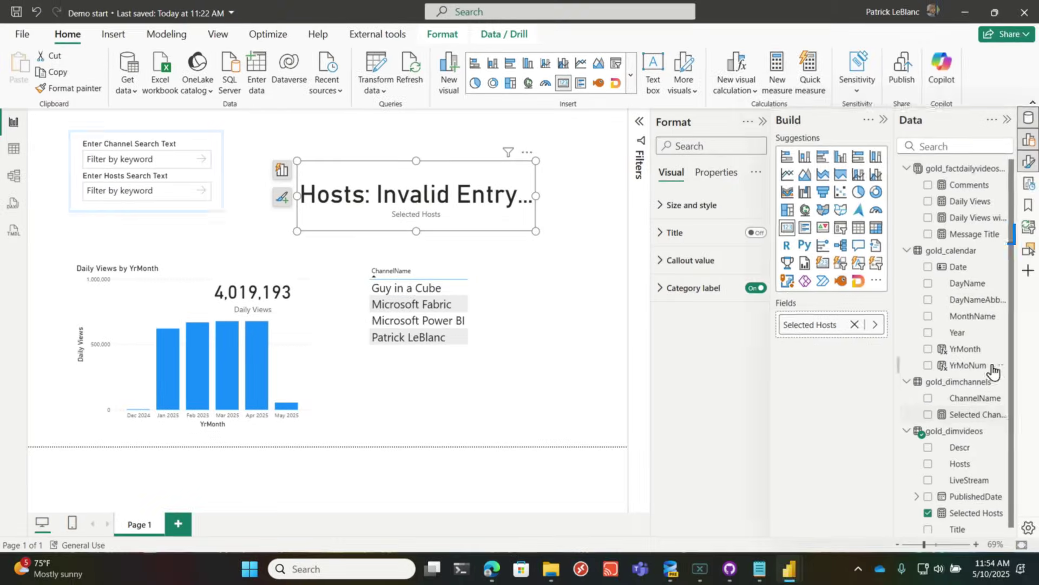
left_click_drag(950, 209, 742, 325)
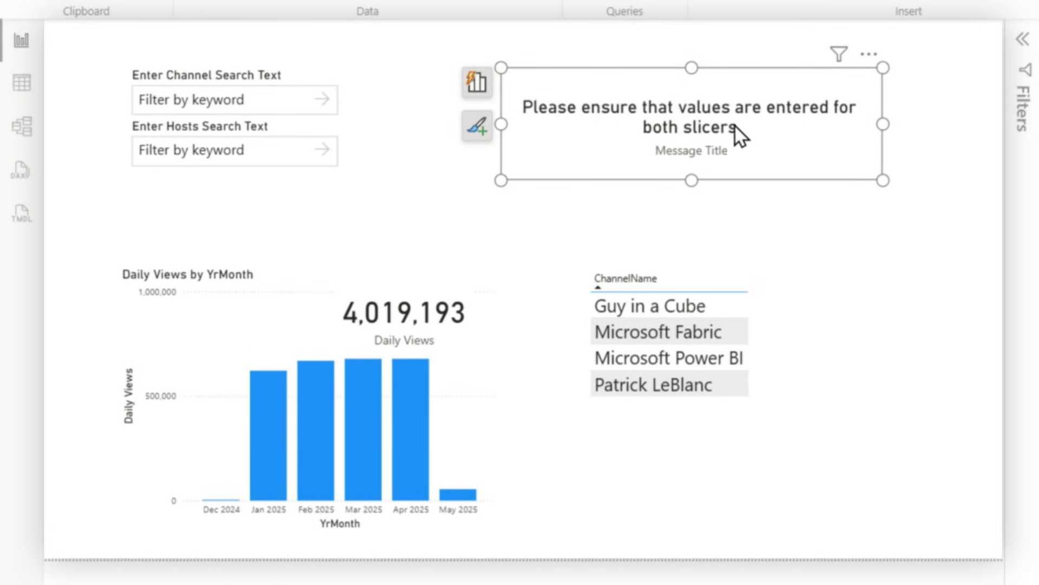
- Search the channel for 'guy' and hosts for 'fabric' to get a mismatched-combination message
mouse_move(213, 90)
left_click(195, 99)
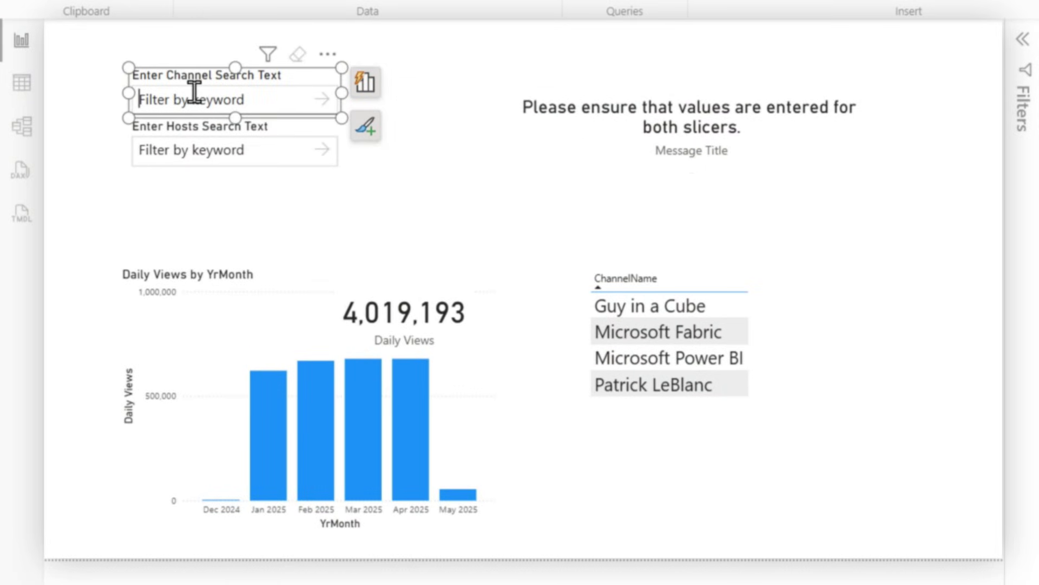
type("guy")
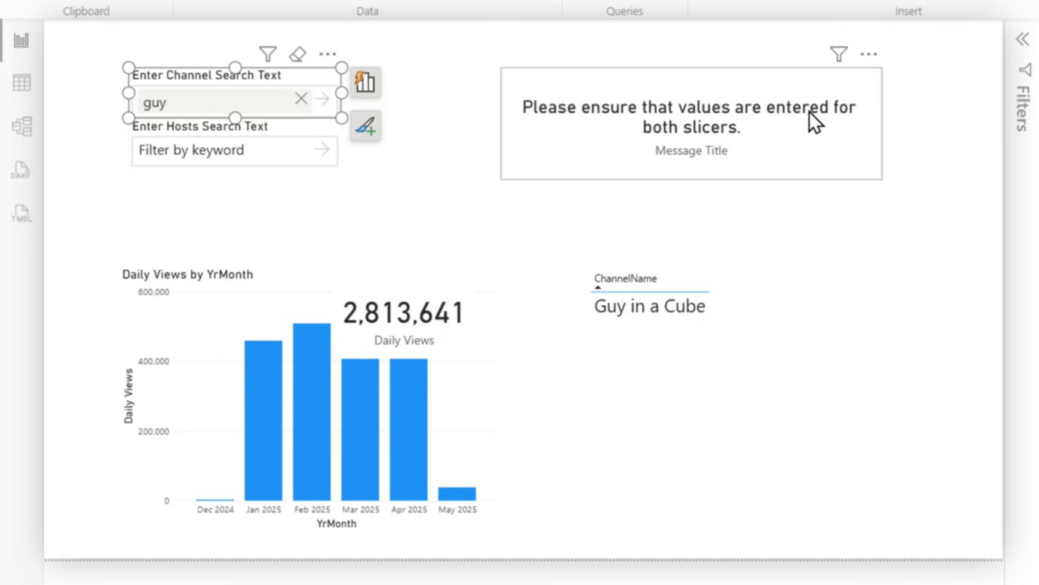
left_click(171, 151)
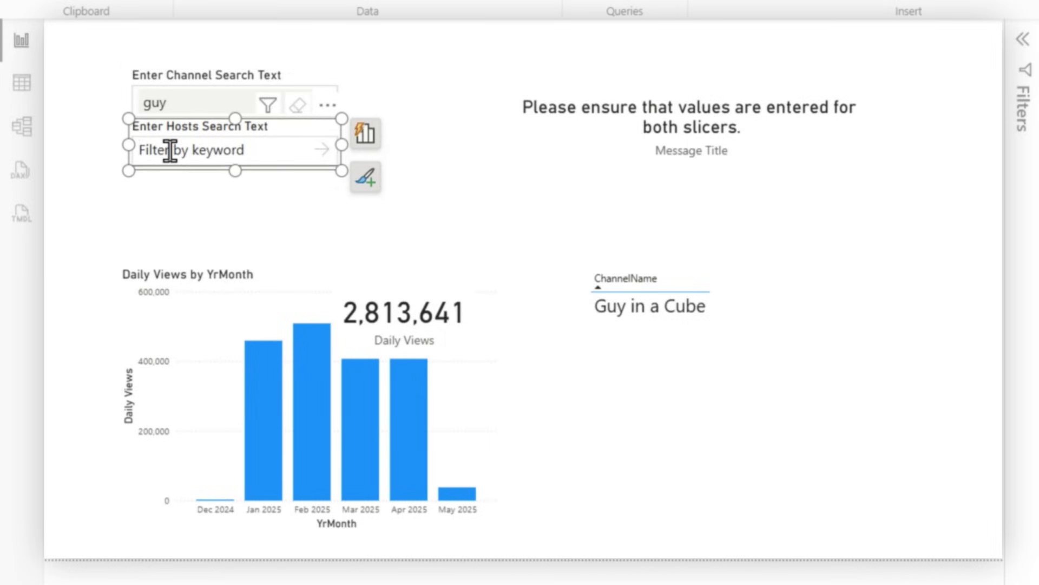
type("patrick")
key("Return")
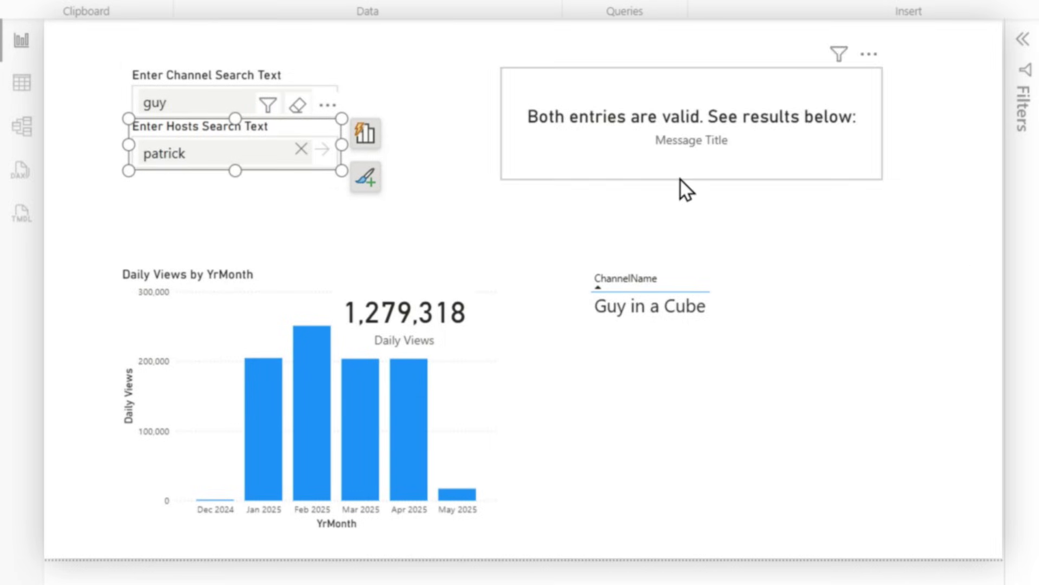
left_click(301, 150)
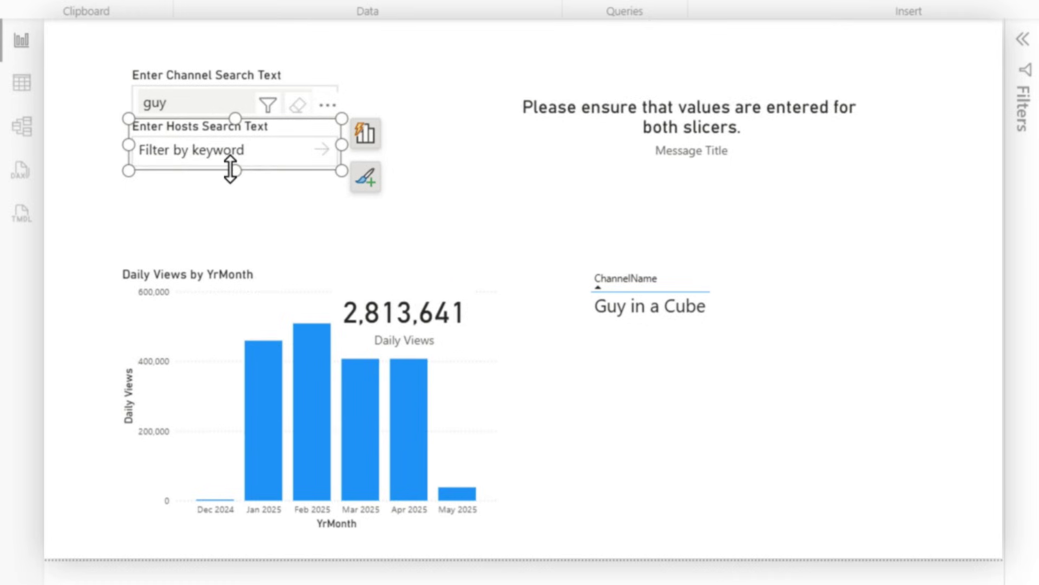
left_click(194, 151)
type("fabric")
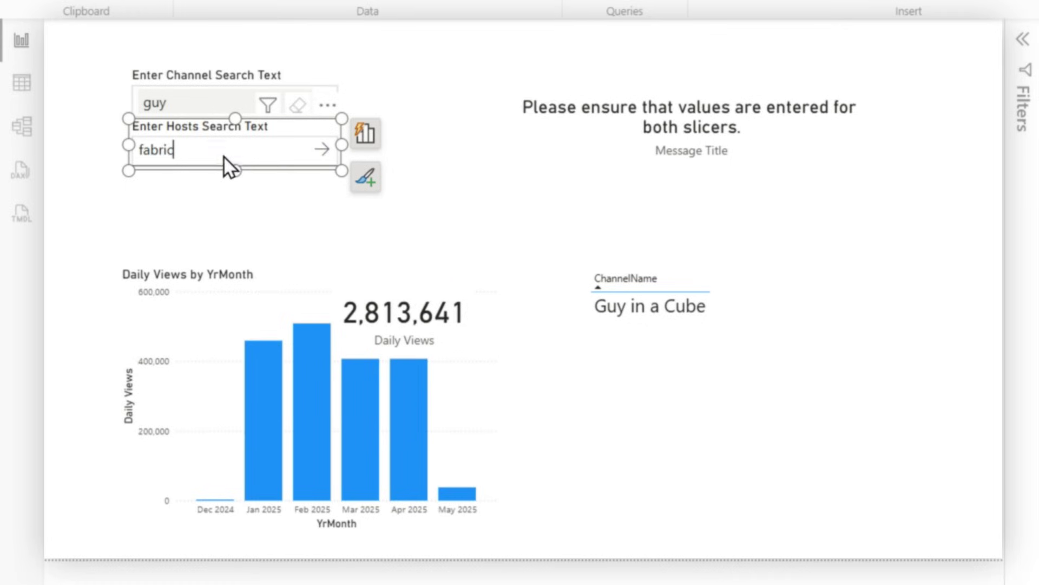
key("Return")
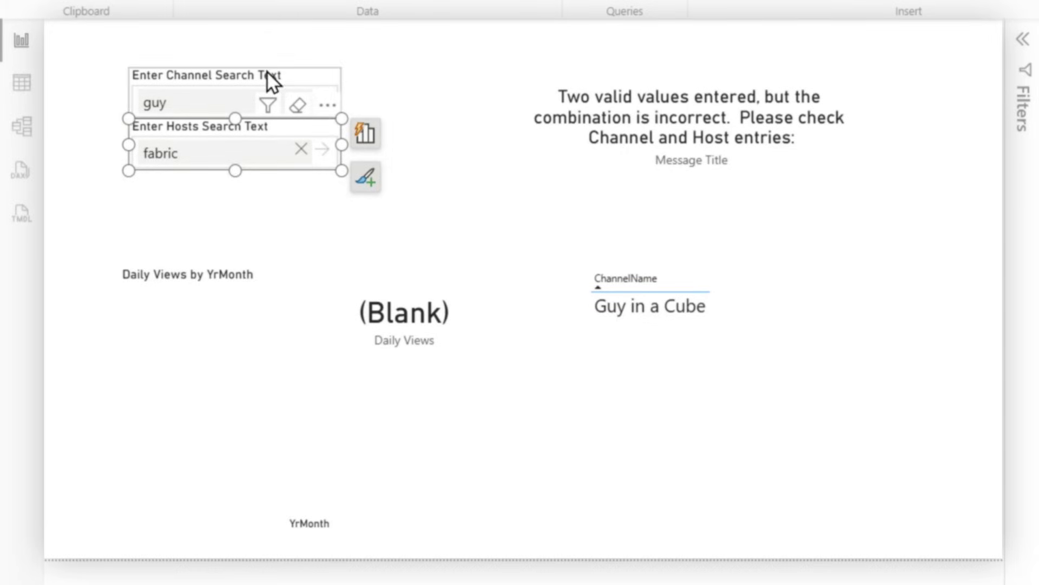
- Replace the host search with 'patrick' so the card confirms a valid combination with 1,279,318 views
left_click(301, 149)
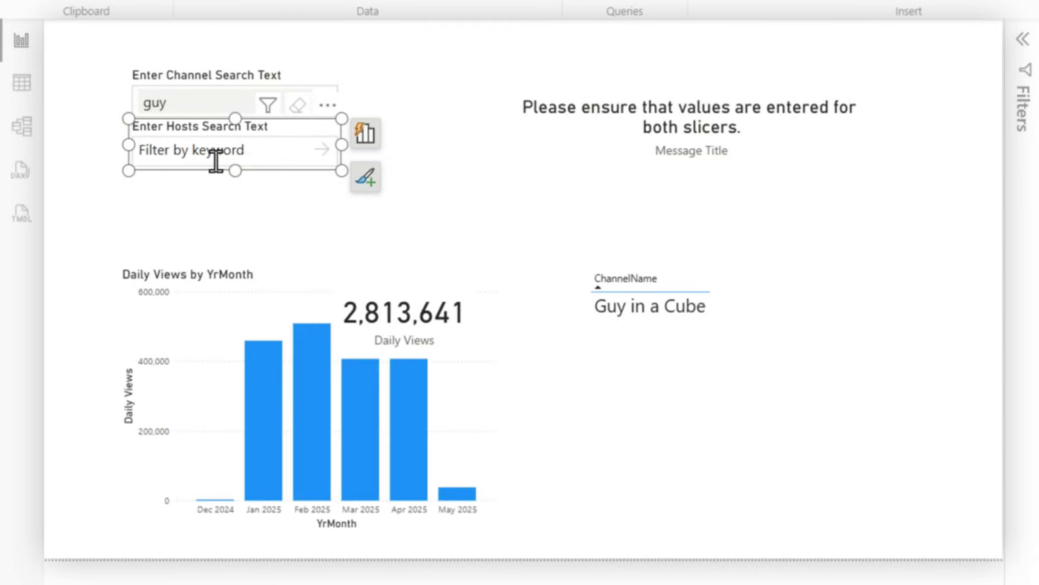
left_click(216, 153)
type("patrick")
key("Return")
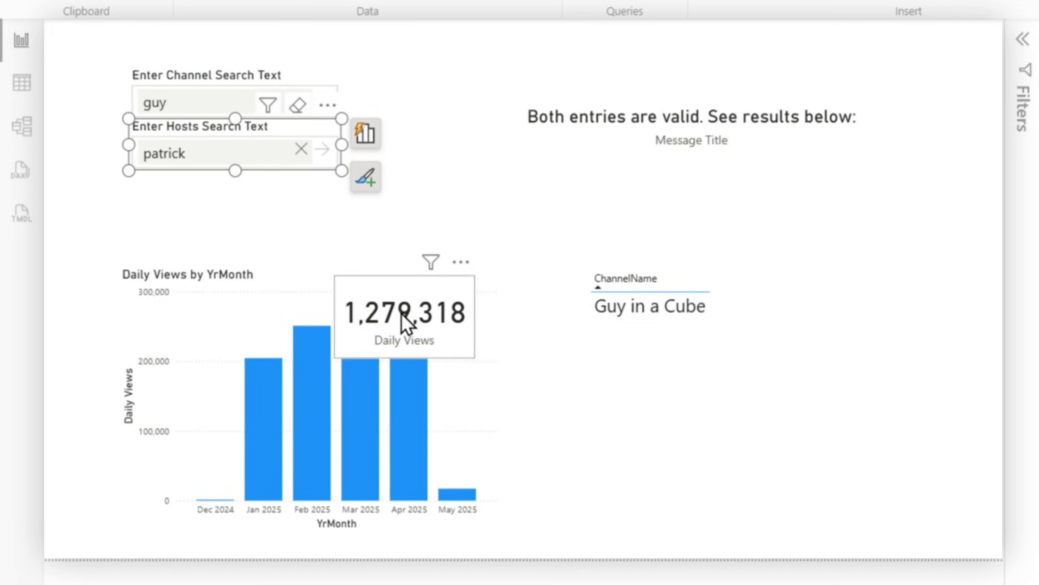
left_click(691, 366)
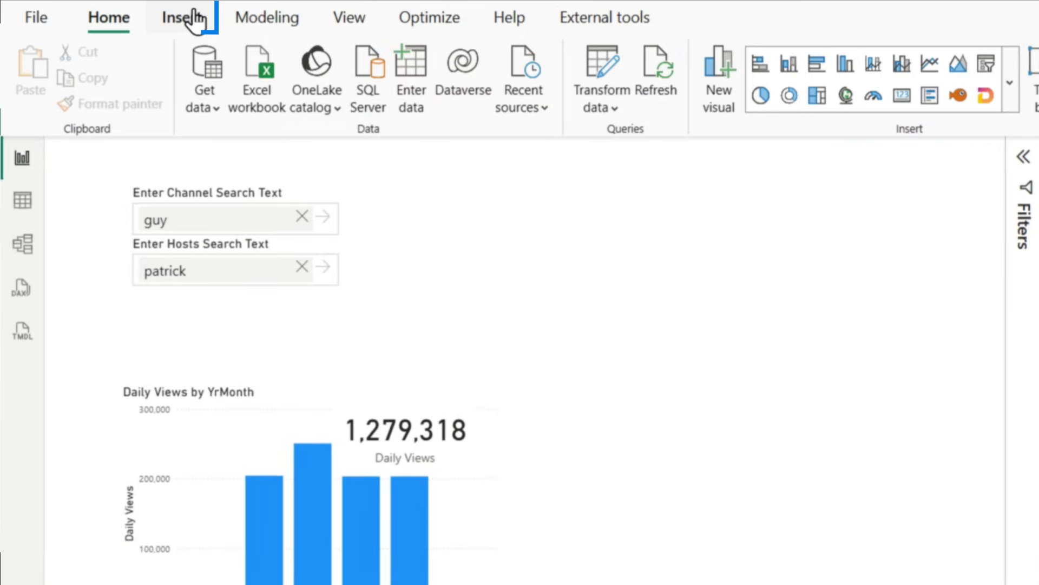
- Insert a new text box and widen it across the top beside the slicers
left_click(187, 23)
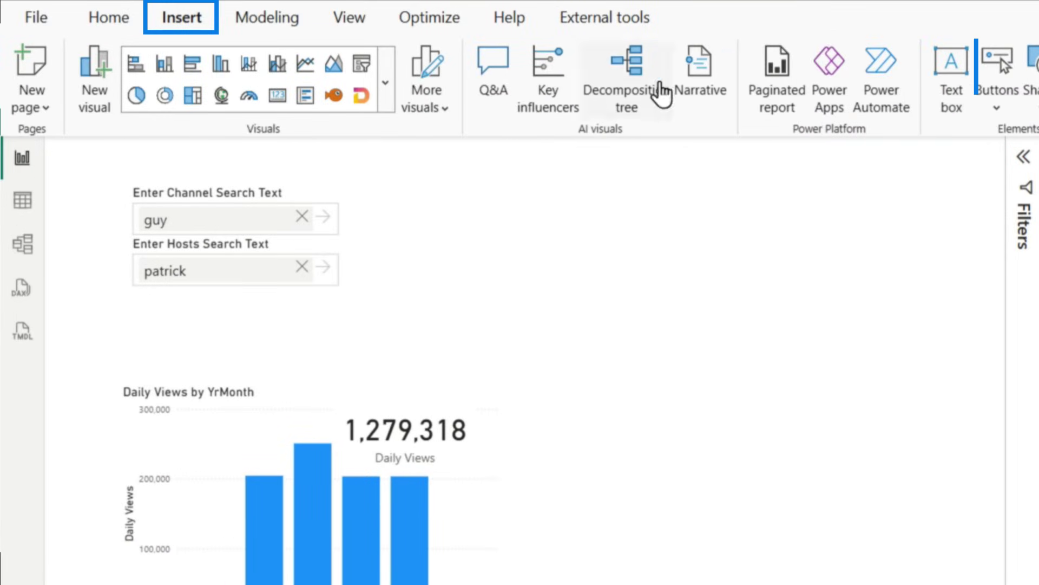
left_click(952, 82)
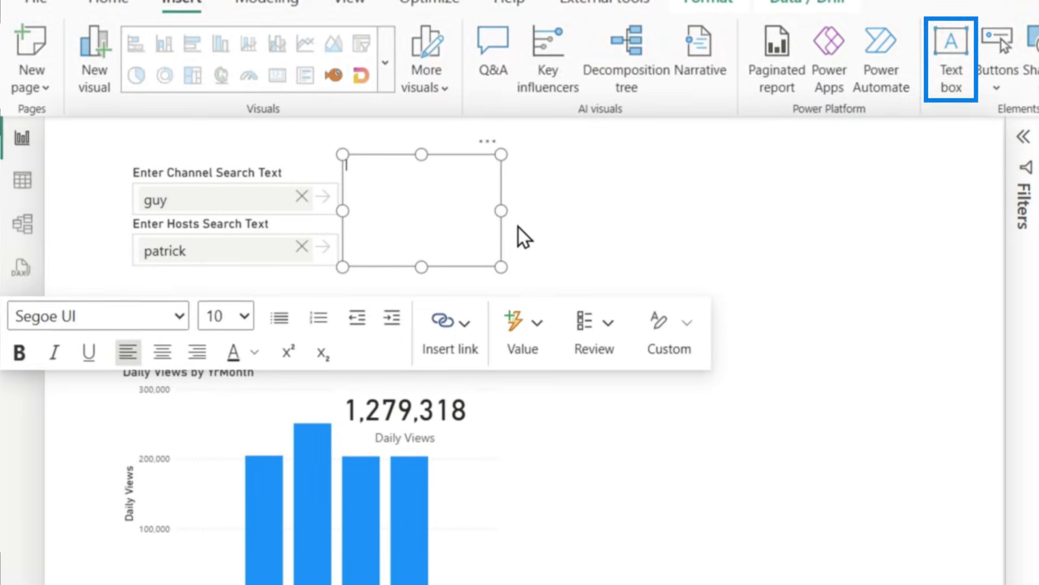
left_click_drag(501, 117, 910, 130)
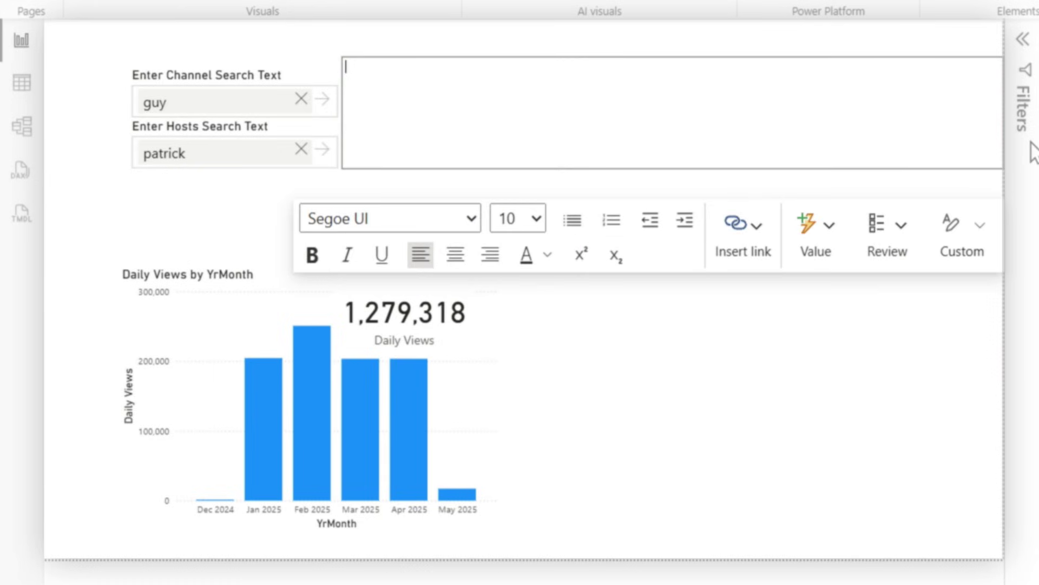
- Add the message title measure as a dynamic value named 'title' in the text box
left_click(721, 235)
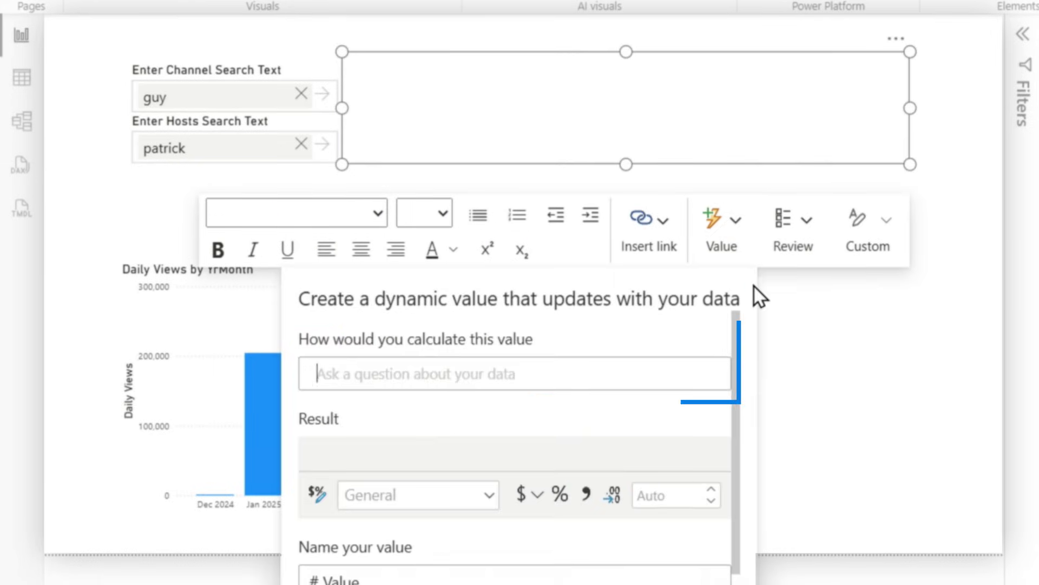
left_click(464, 286)
type("titl")
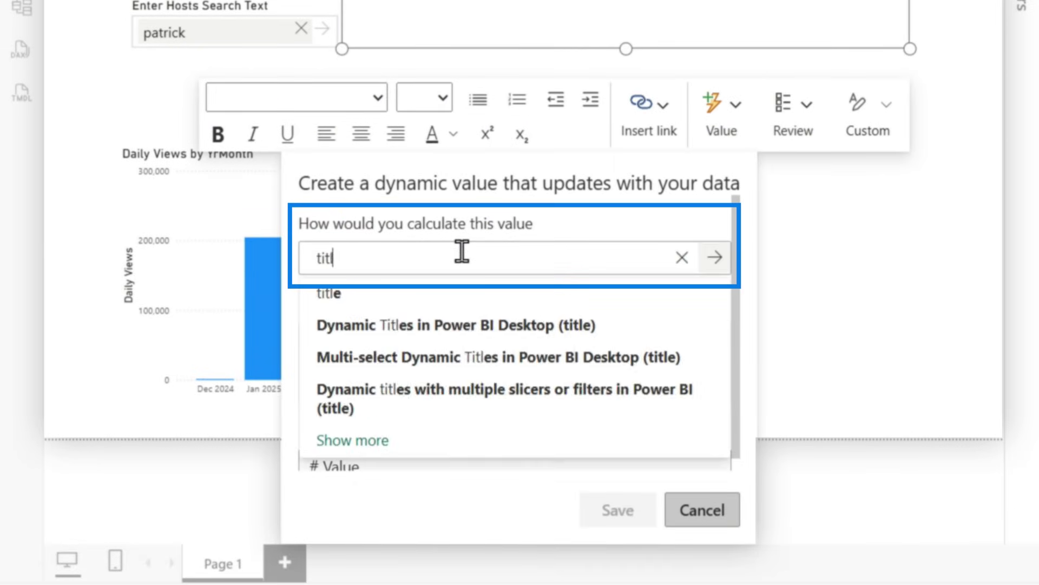
key("BackSpace")
key("BackSpace")
key("BackSpace")
key("BackSpace")
type("mess")
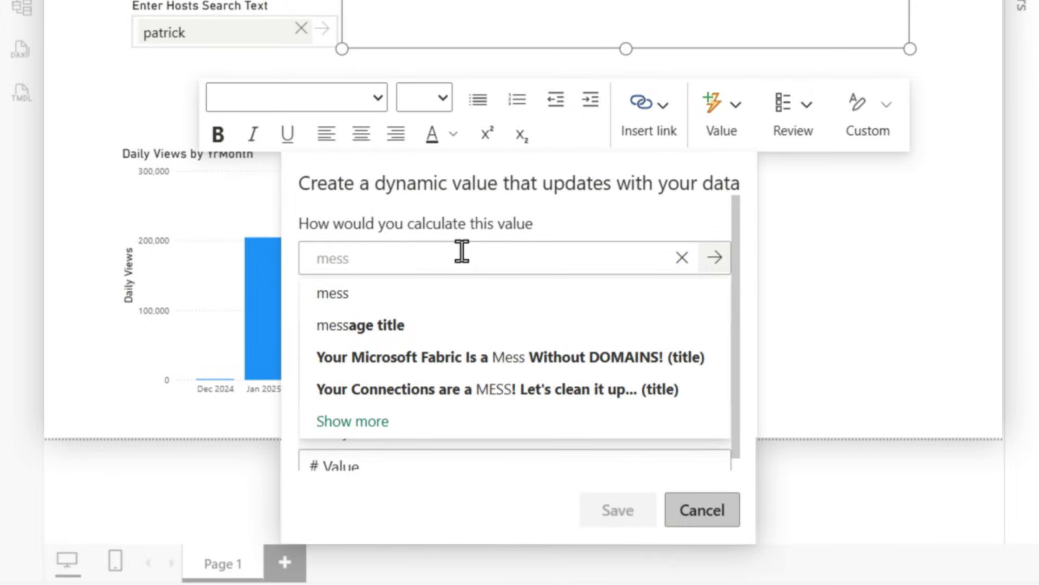
left_click(390, 325)
scroll(562, 396, "down", 1)
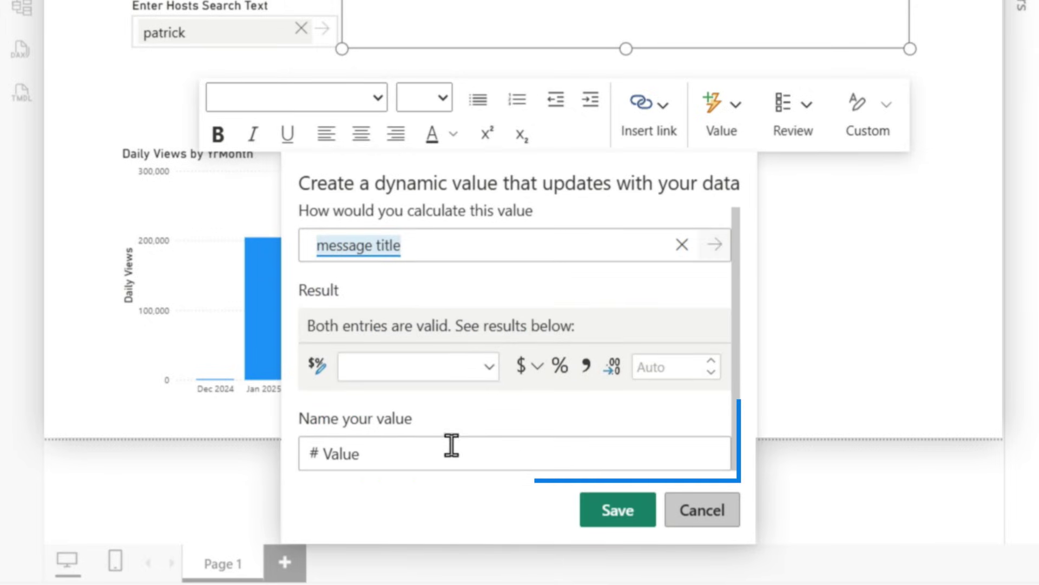
double_click(453, 445)
type("title")
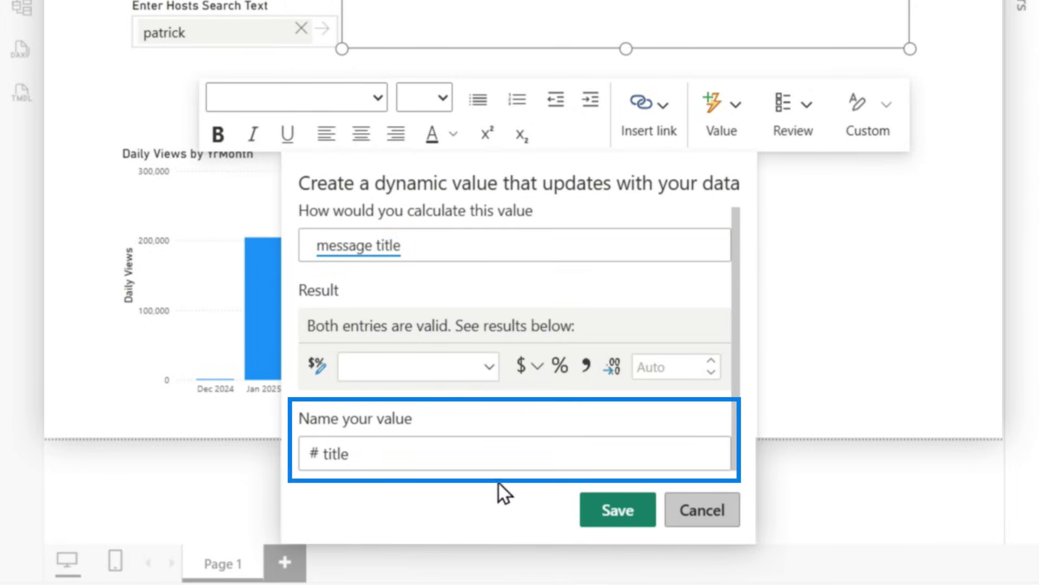
left_click(618, 510)
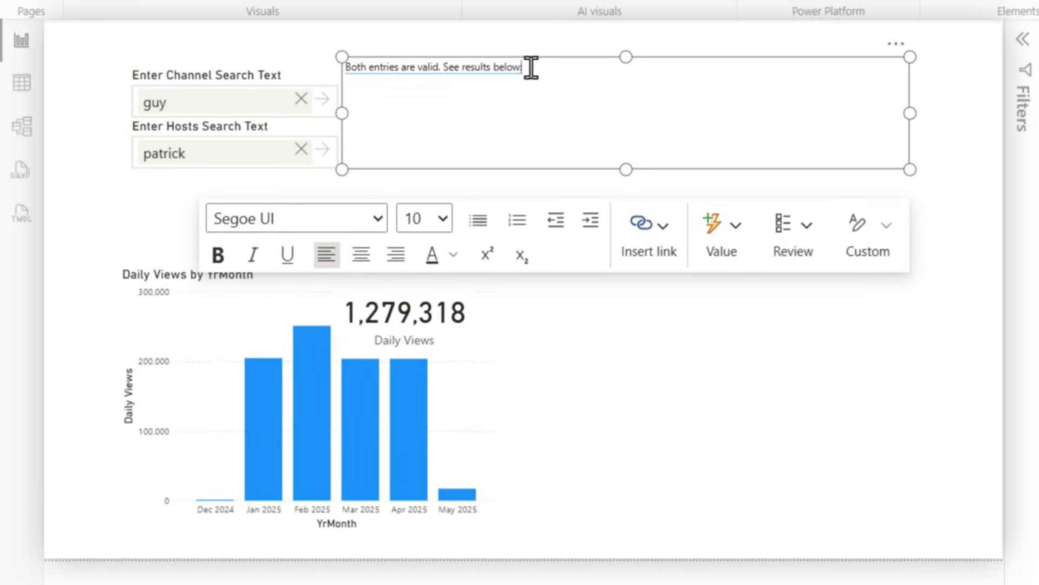
- Make all the message text bold at font size 18
key("ctrl+a")
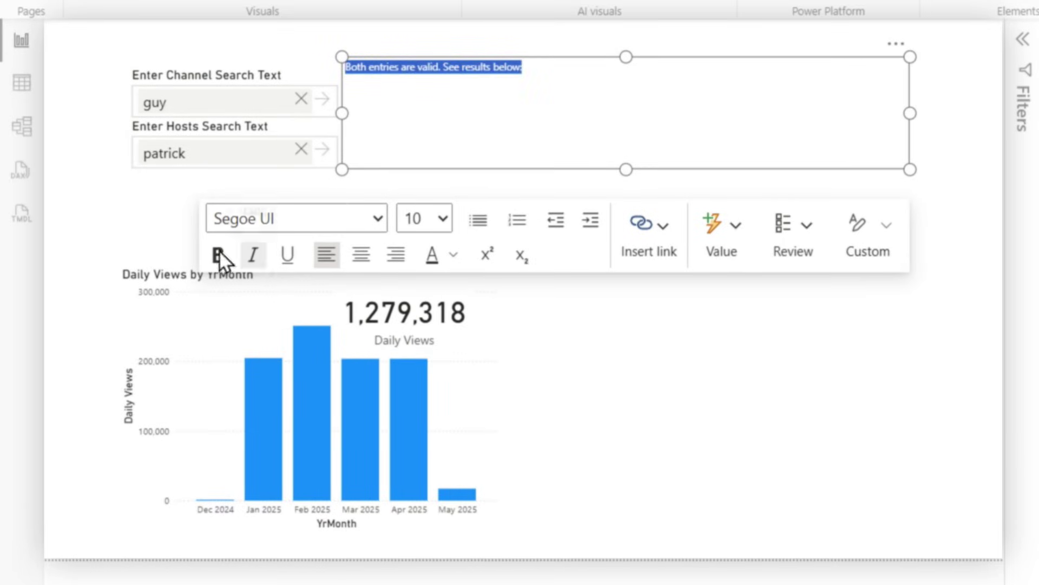
left_click(218, 255)
left_click(444, 222)
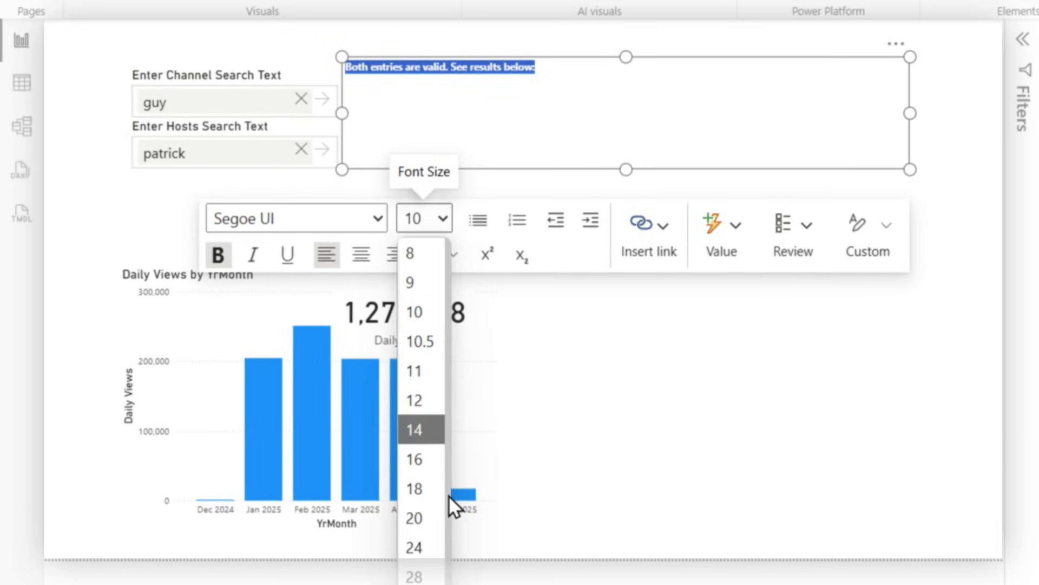
left_click(414, 488)
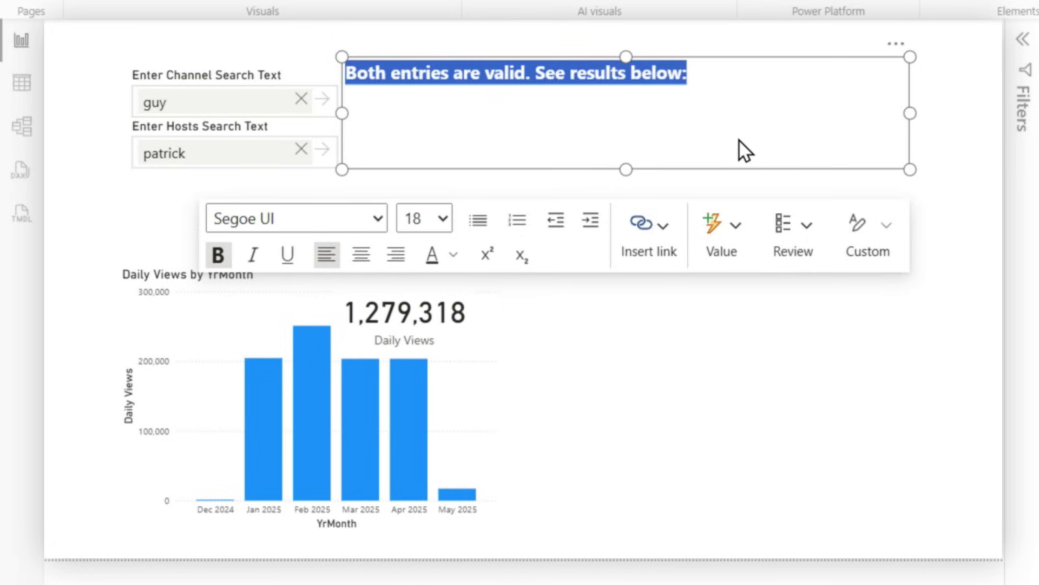
- Search hosts for 'fabric' and widen the text box so the combination warning fits
left_click(302, 153)
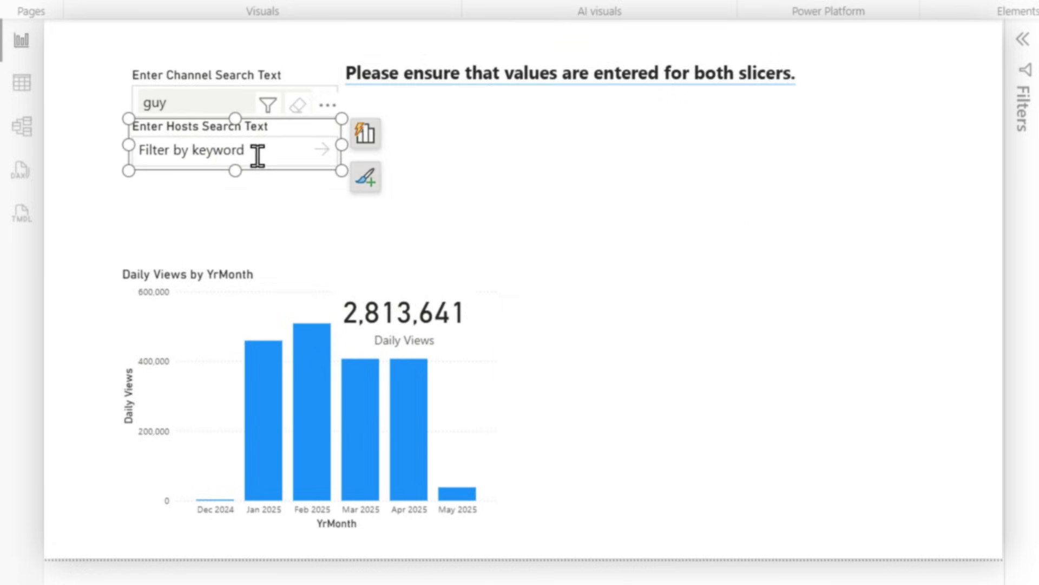
left_click(256, 155)
type("fabric")
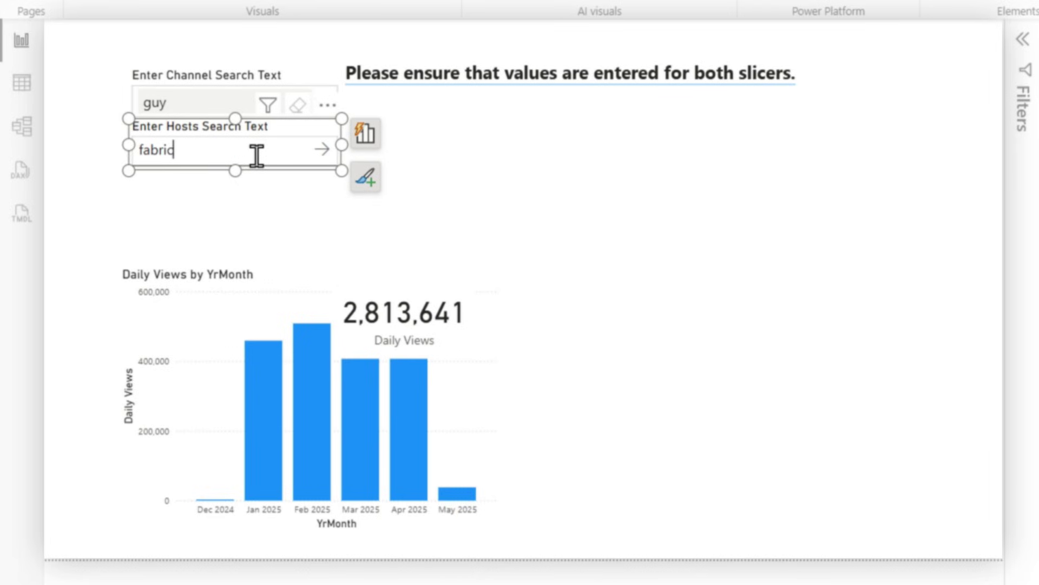
key("Return")
left_click(908, 120)
left_click_drag(911, 113, 987, 113)
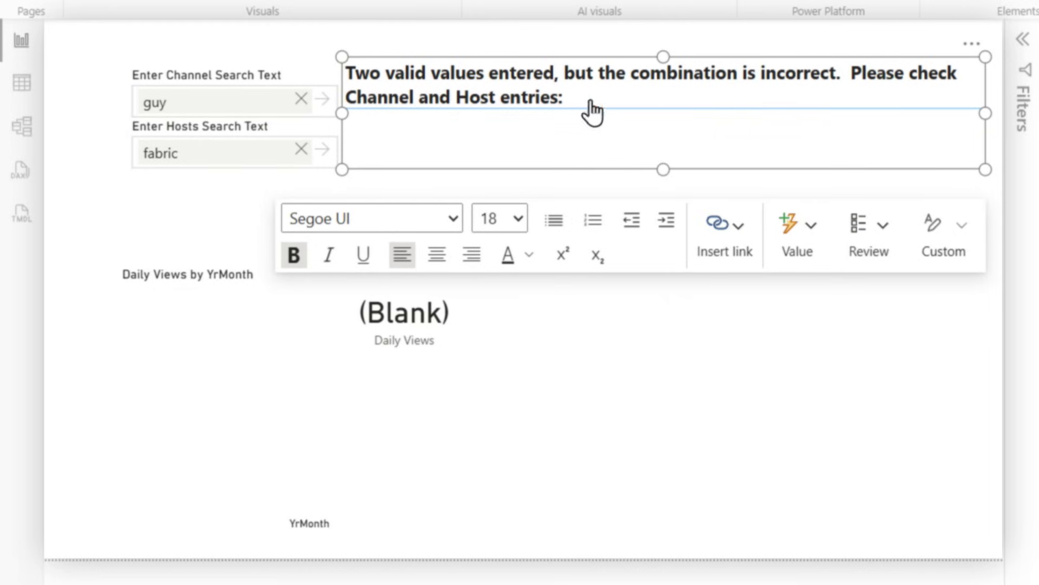
- Clear both the hosts and channel searches and start editing the message text box
left_click(302, 151)
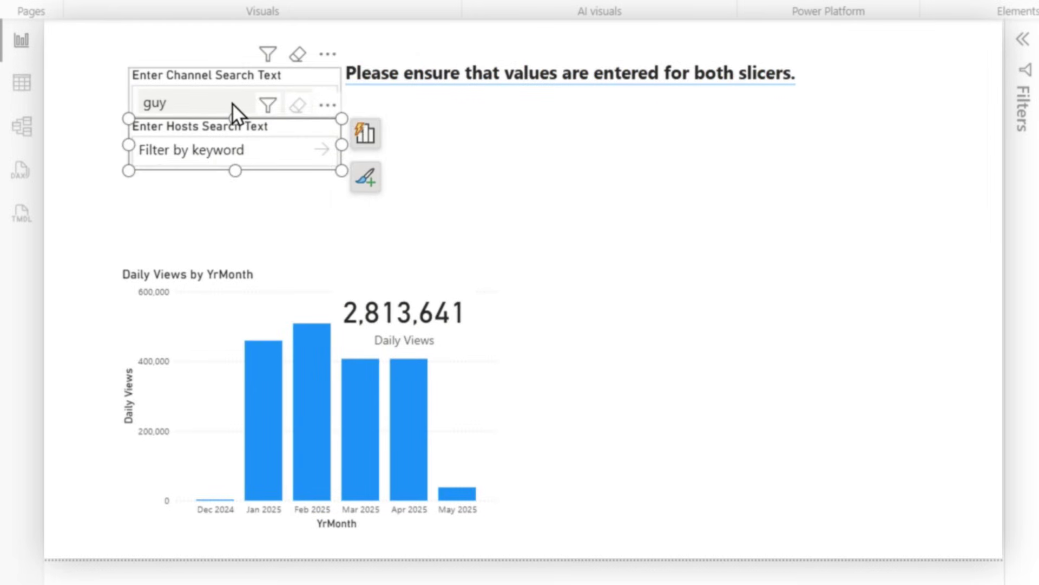
left_click(299, 103)
left_click(817, 77)
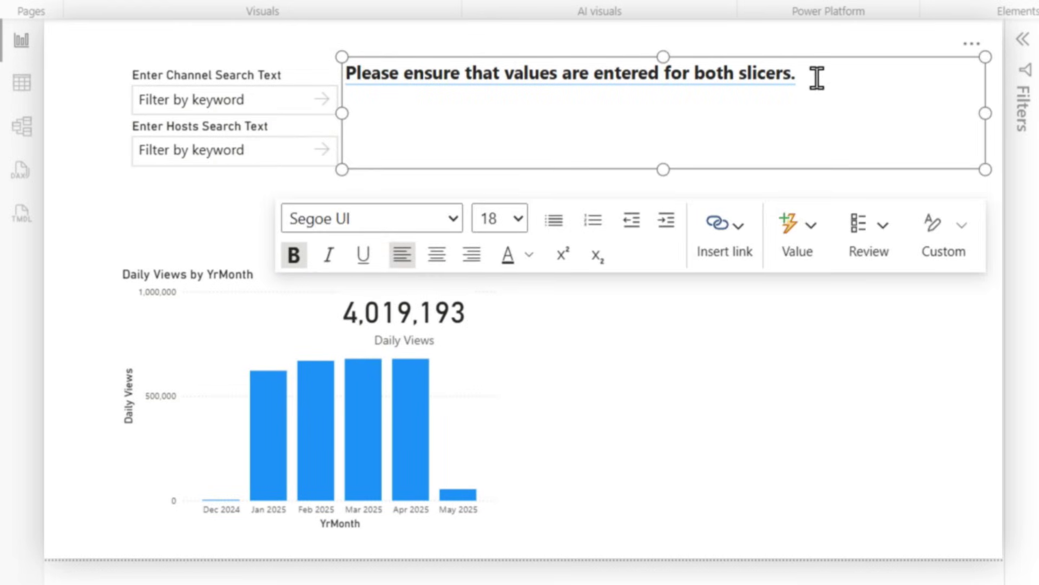
- Add a bulleted line holding the selected channel validation measure as a dynamic value
key("Return")
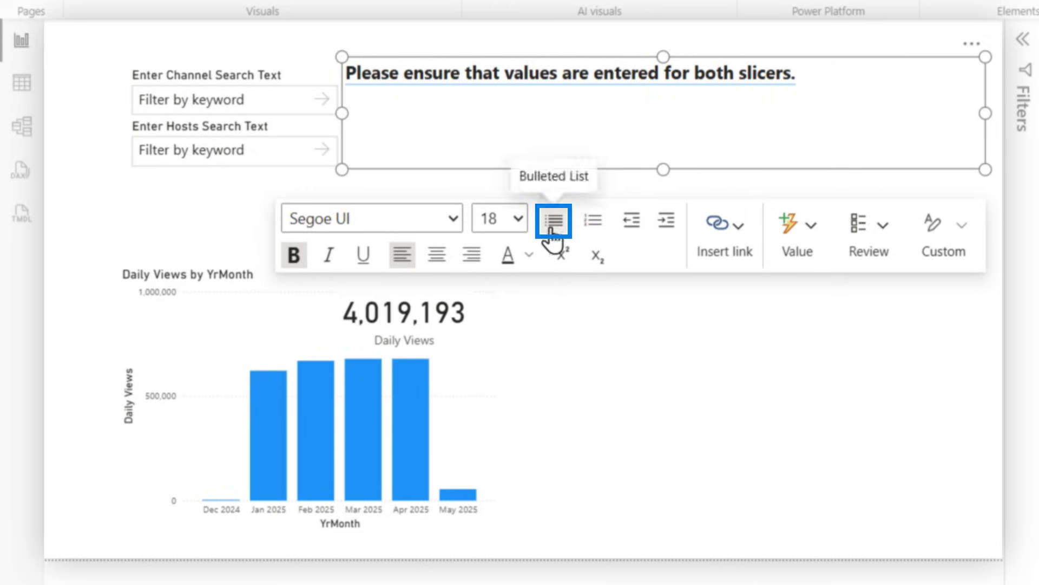
left_click(554, 220)
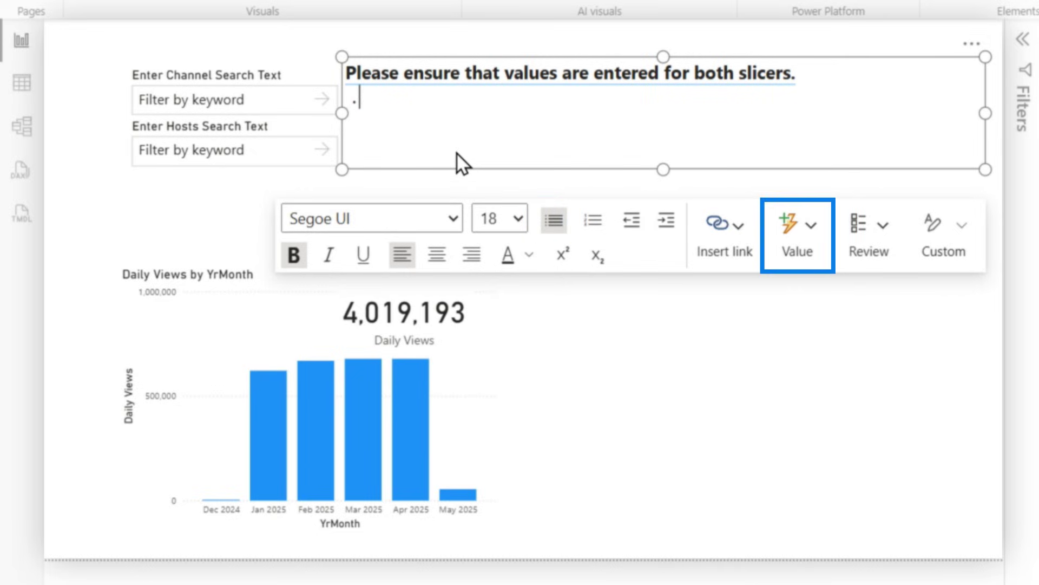
left_click(821, 230)
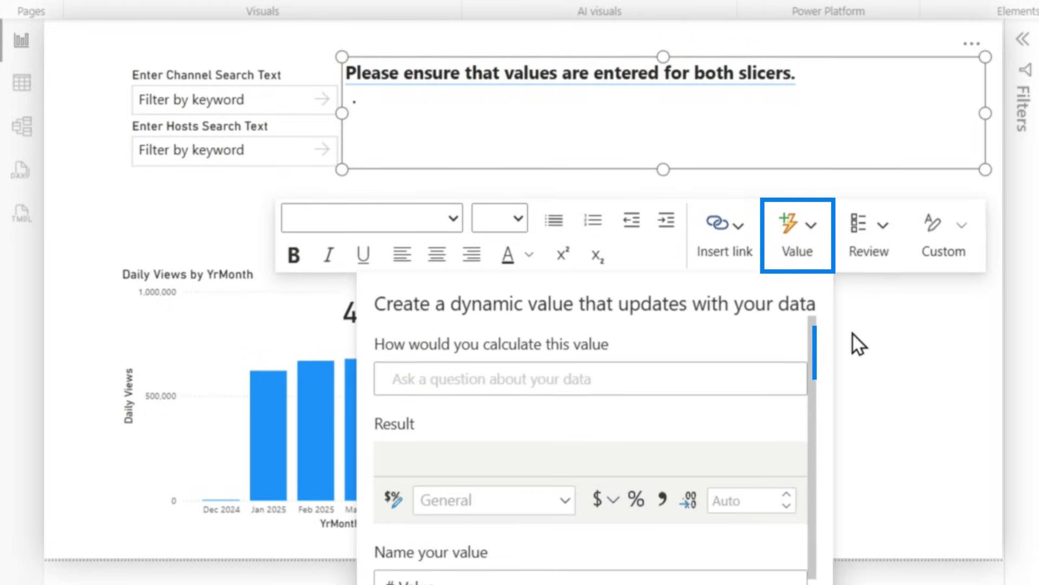
left_click(540, 376)
type("sele")
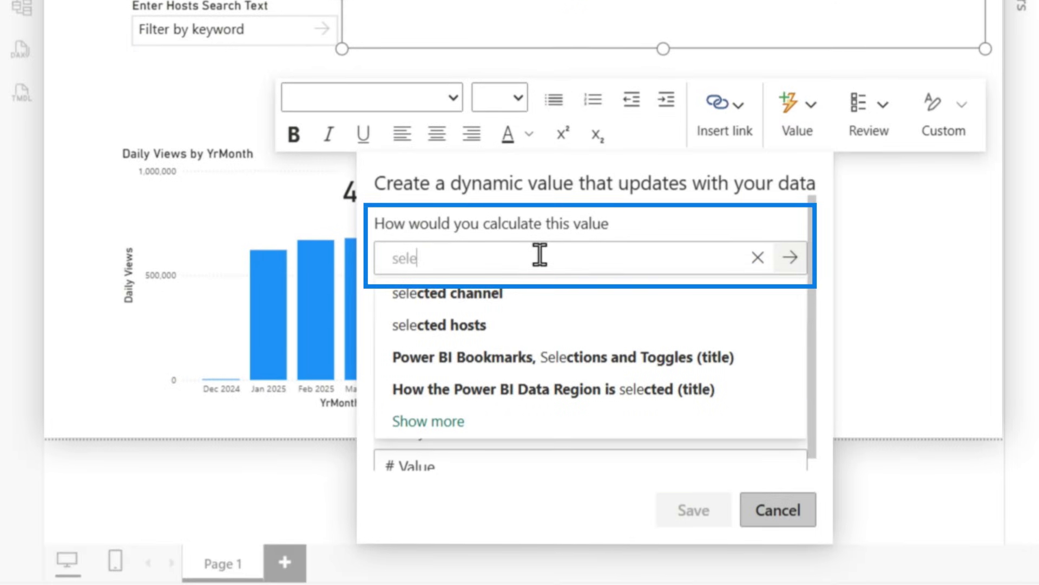
left_click(503, 294)
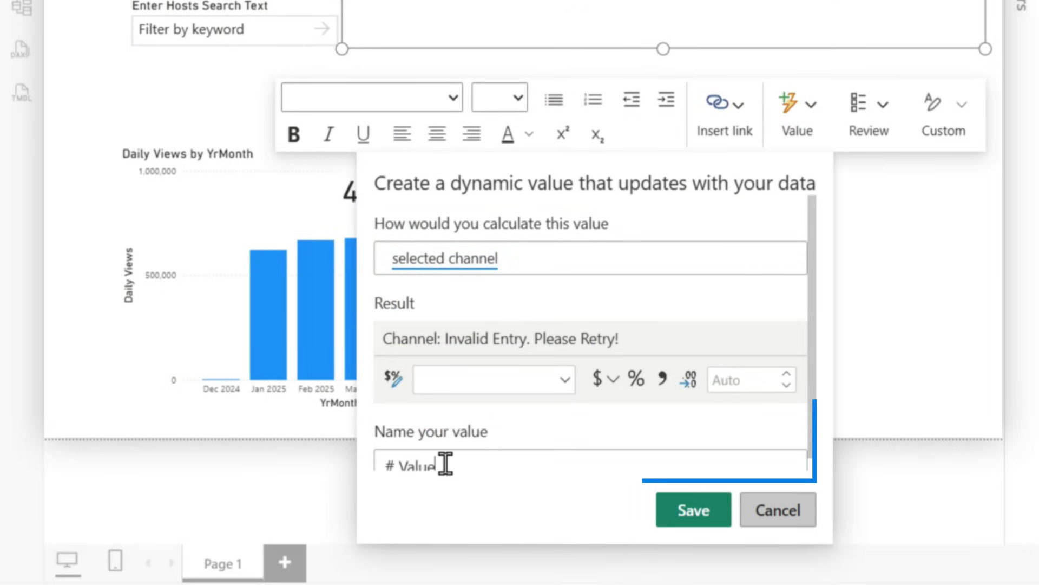
double_click(422, 465)
type("channel")
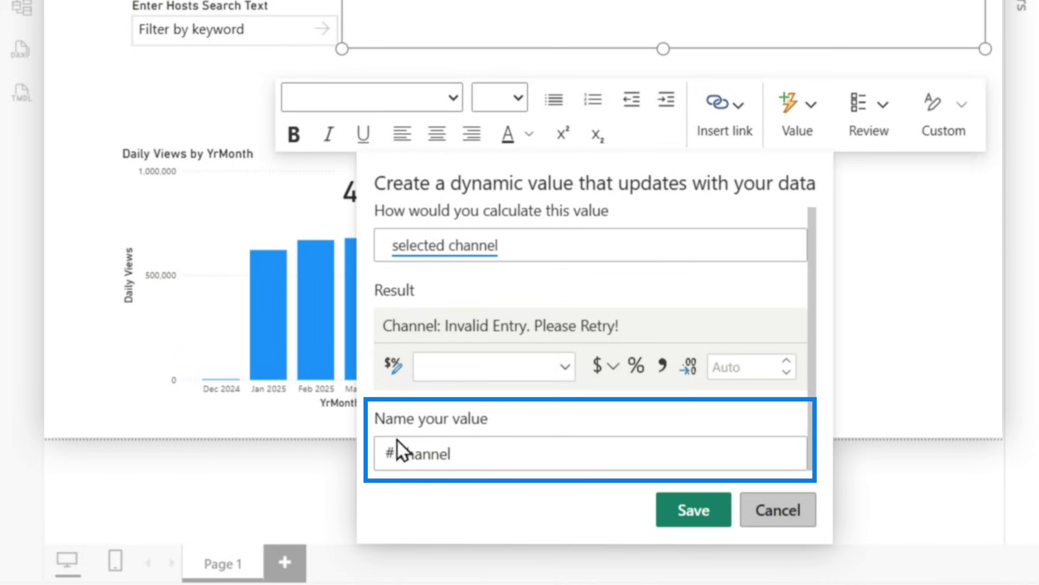
left_click(693, 510)
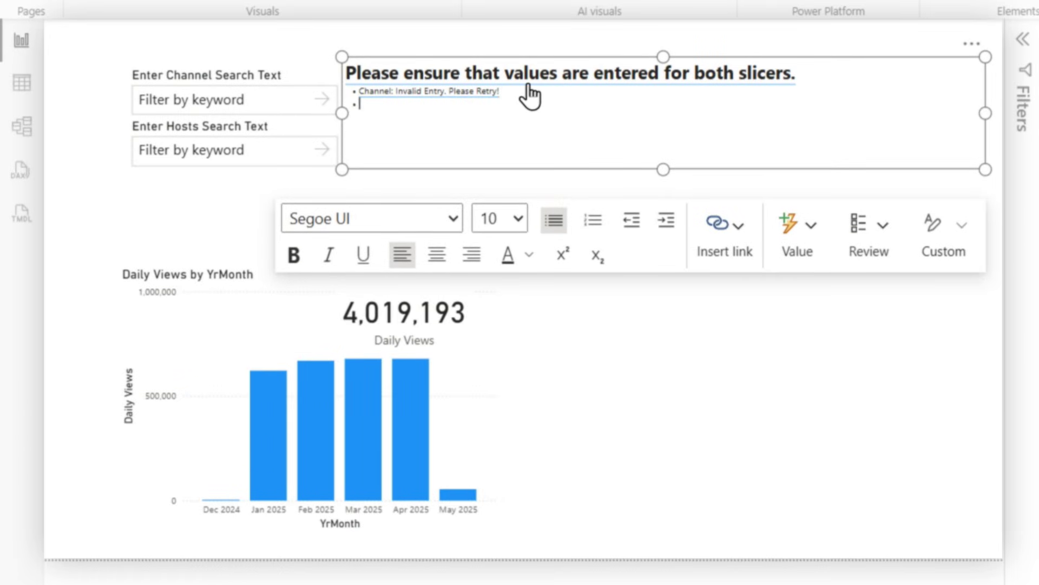
- Add the selected hosts validation measure as a second dynamic value named 'host'
left_click(792, 231)
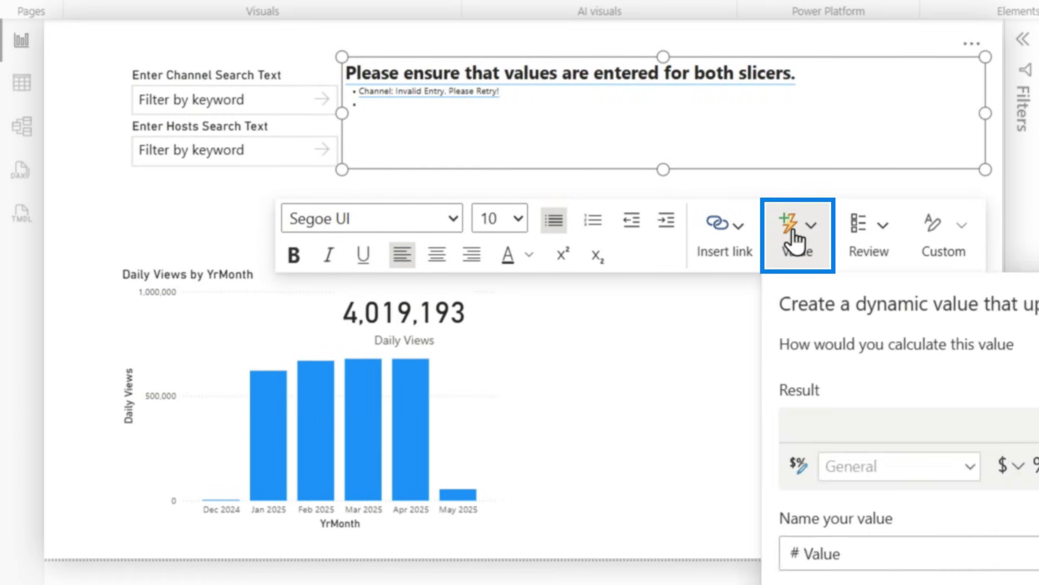
left_click(586, 267)
type("select")
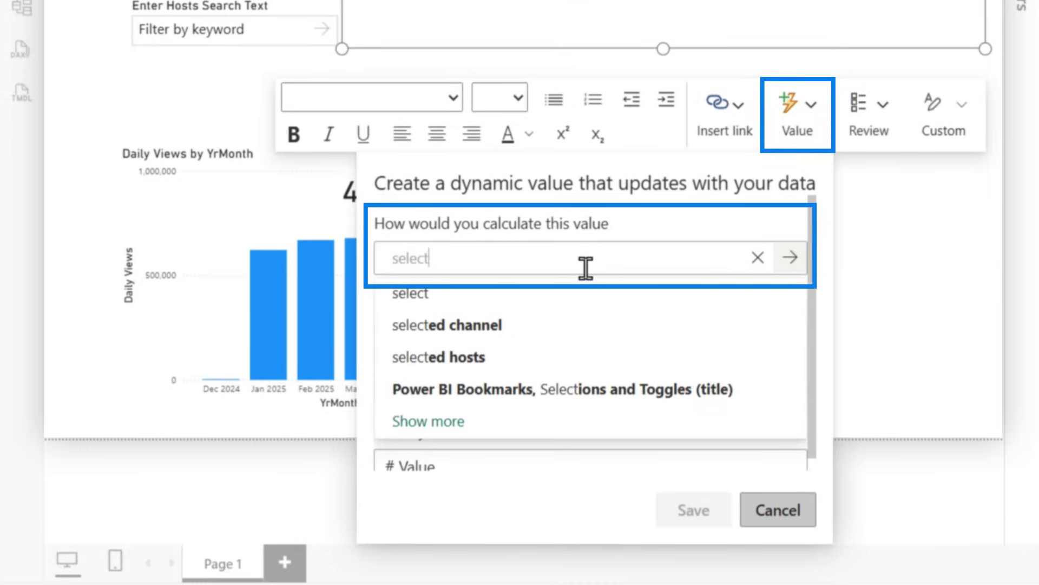
key("Down")
key("Down")
key("Return")
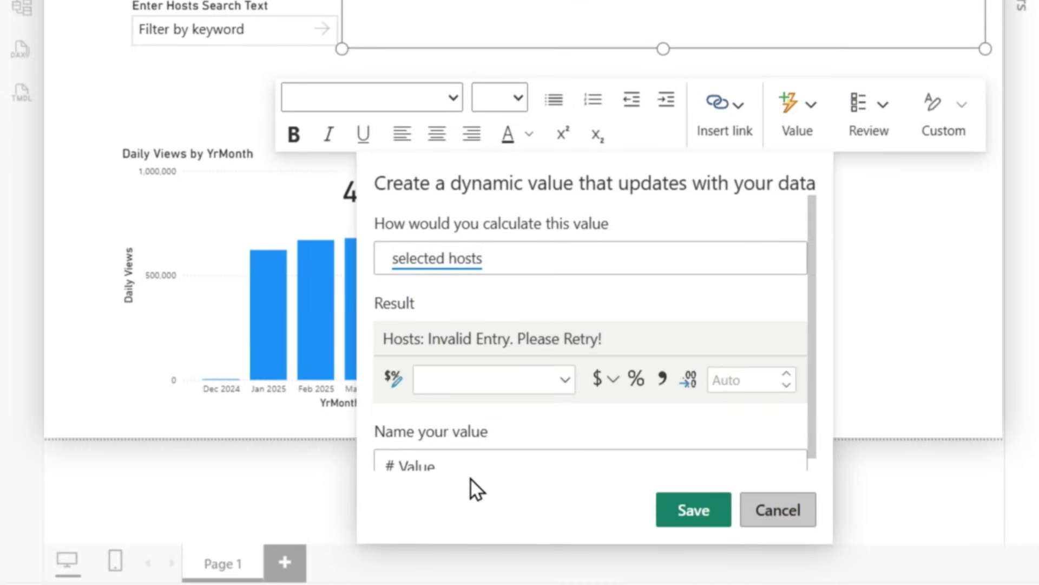
left_click(439, 464)
left_click_drag(439, 464, 399, 457)
type("host")
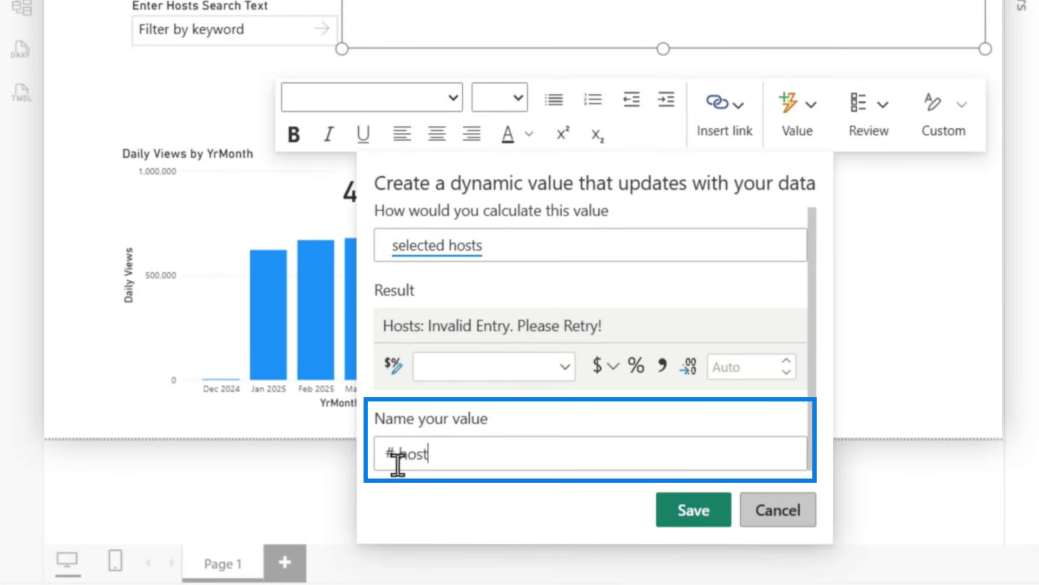
left_click(692, 511)
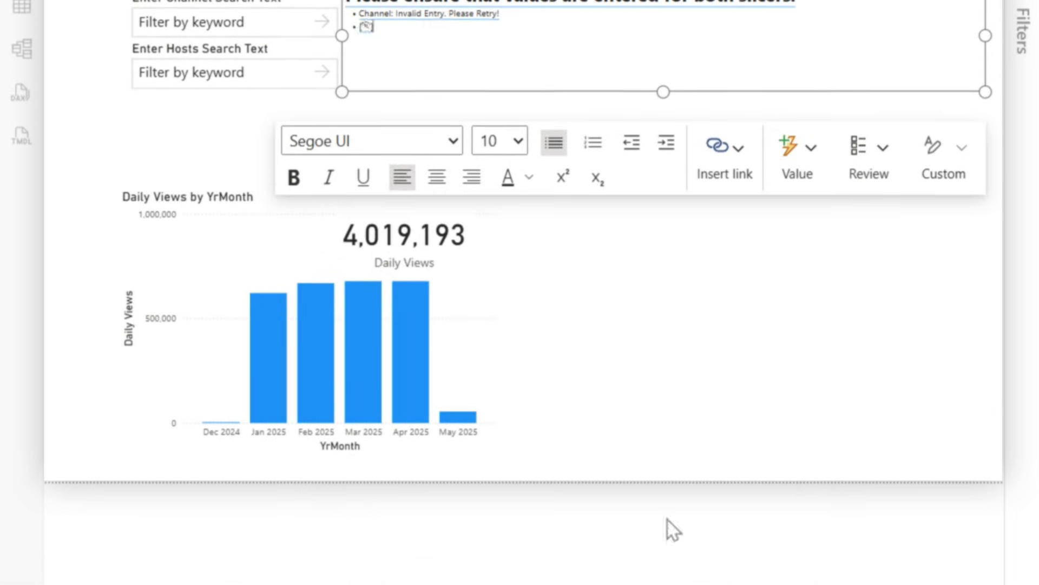
- Select both bullet lines to change their font size
left_click_drag(490, 104, 349, 88)
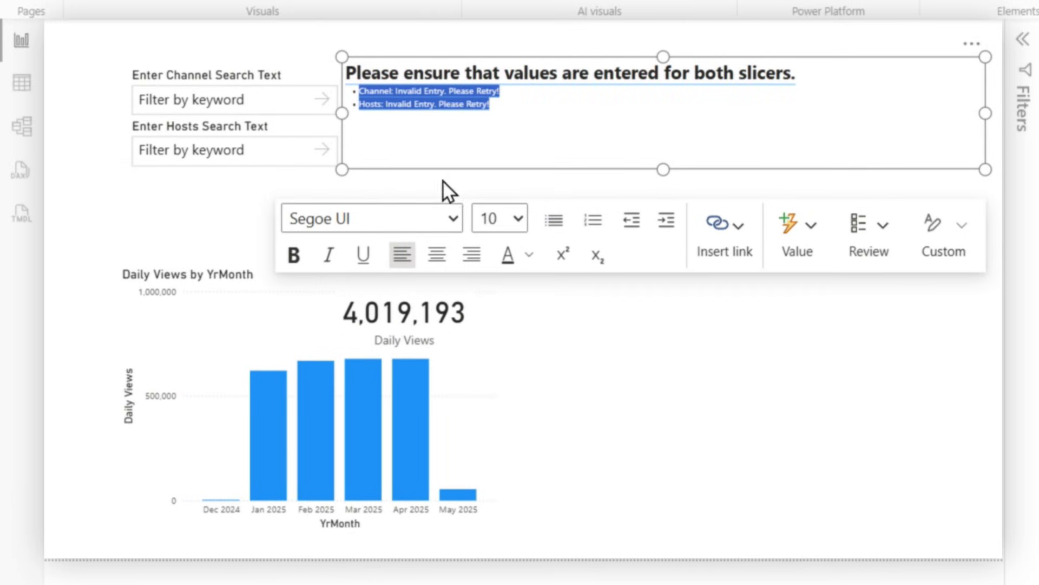
left_click(518, 218)
- Set the bullet text to size 16 and move the message box lower on the page
left_click(494, 461)
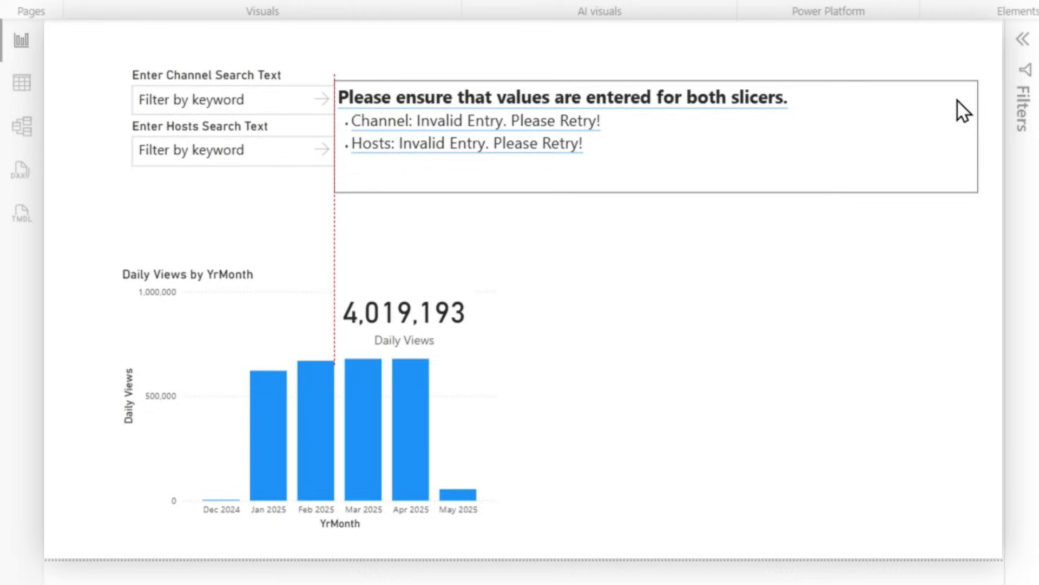
left_click_drag(957, 102, 971, 154)
left_click(269, 114)
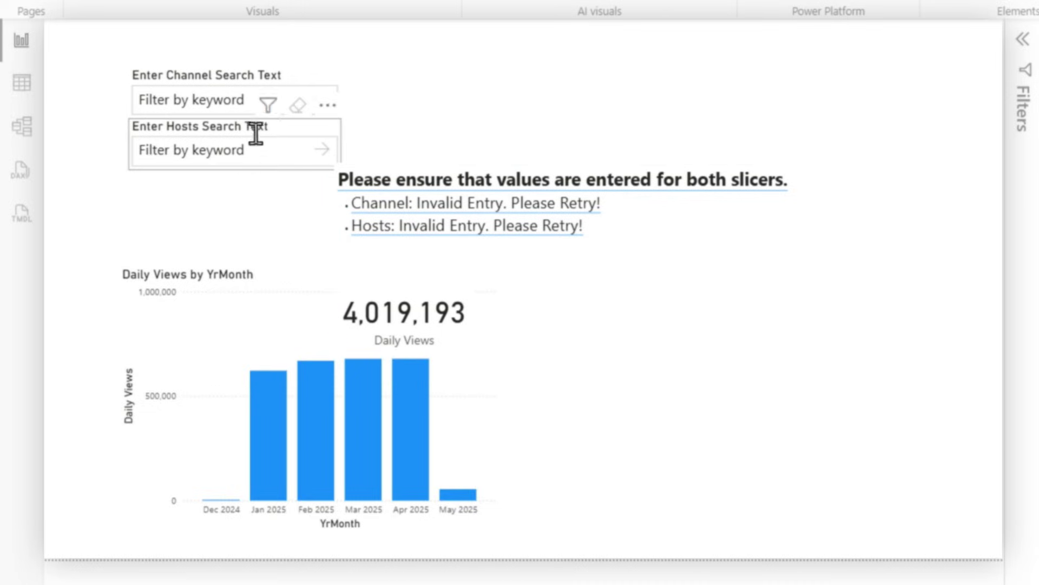
- Search the channel for 'guy in a', try 'marth' in hosts, then clear the hosts search
left_click(192, 100)
type("guy")
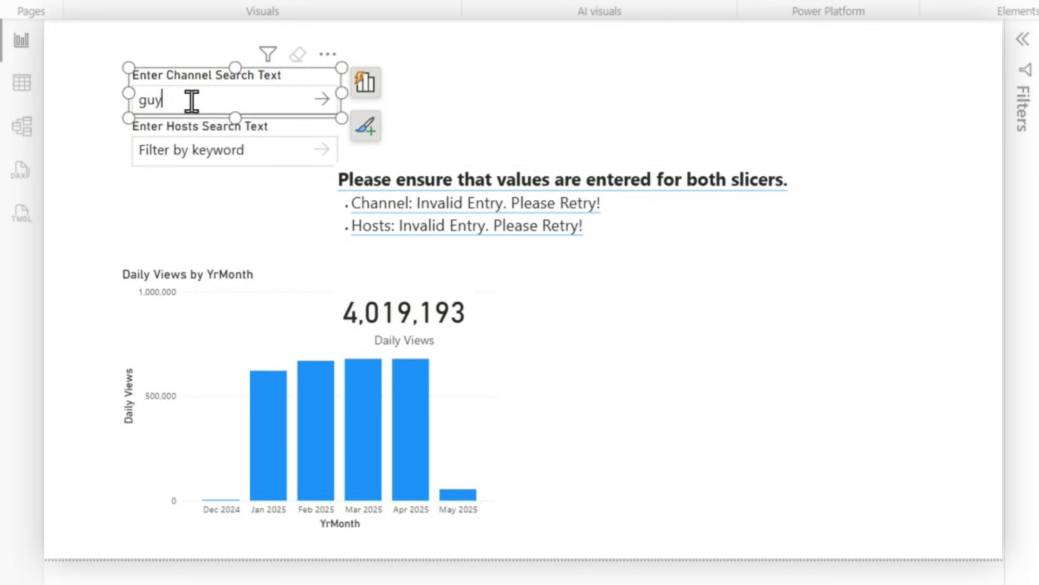
type(" in a")
key("Return")
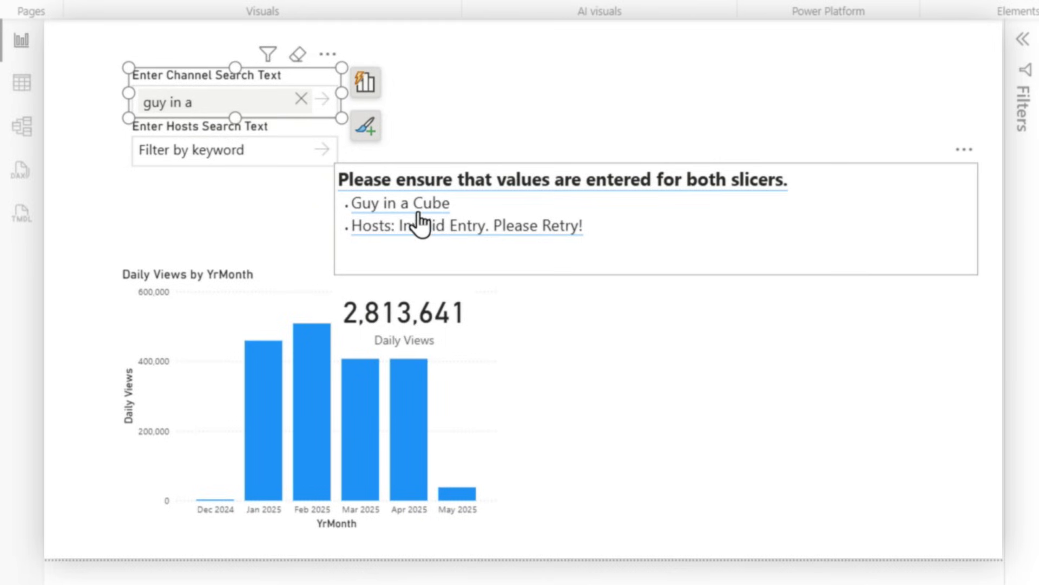
left_click(233, 150)
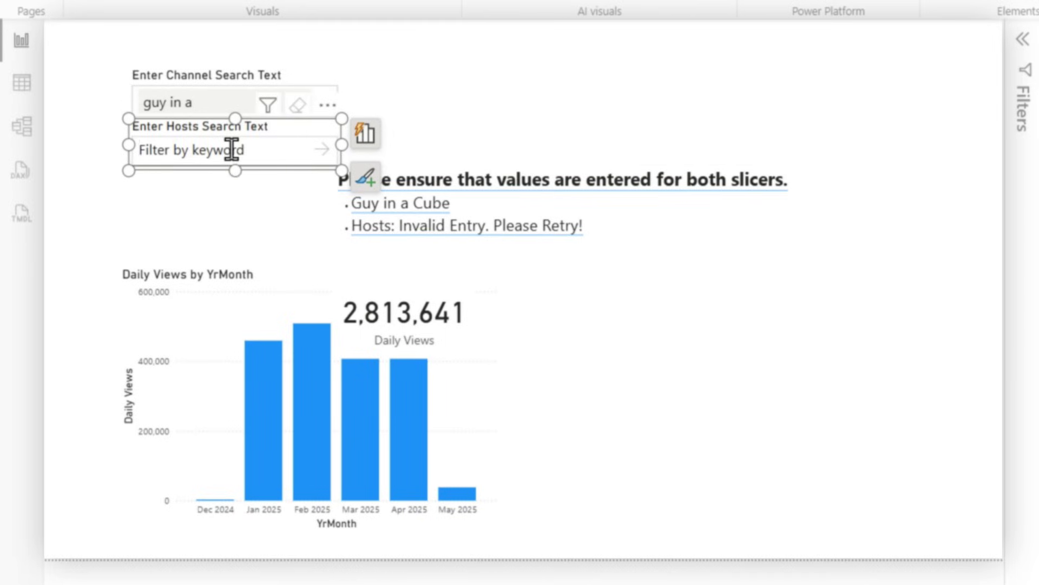
type("marth")
key("Return")
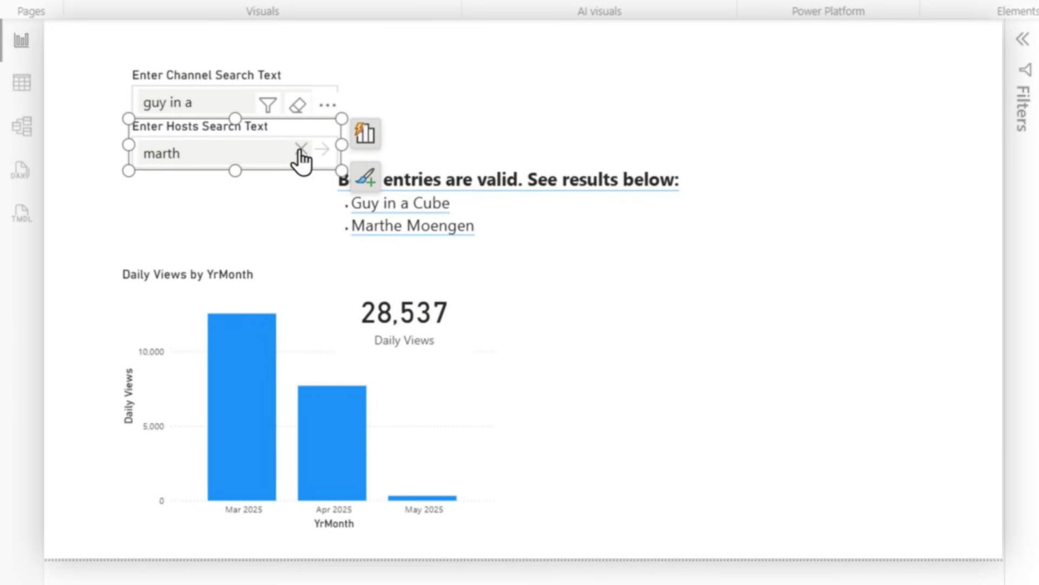
left_click(302, 153)
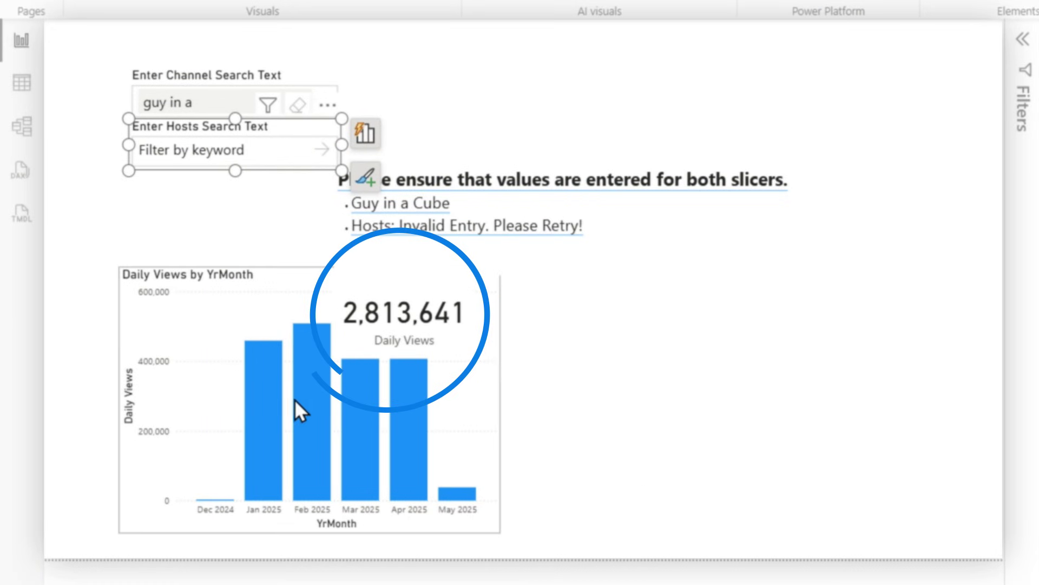
mouse_move(603, 220)
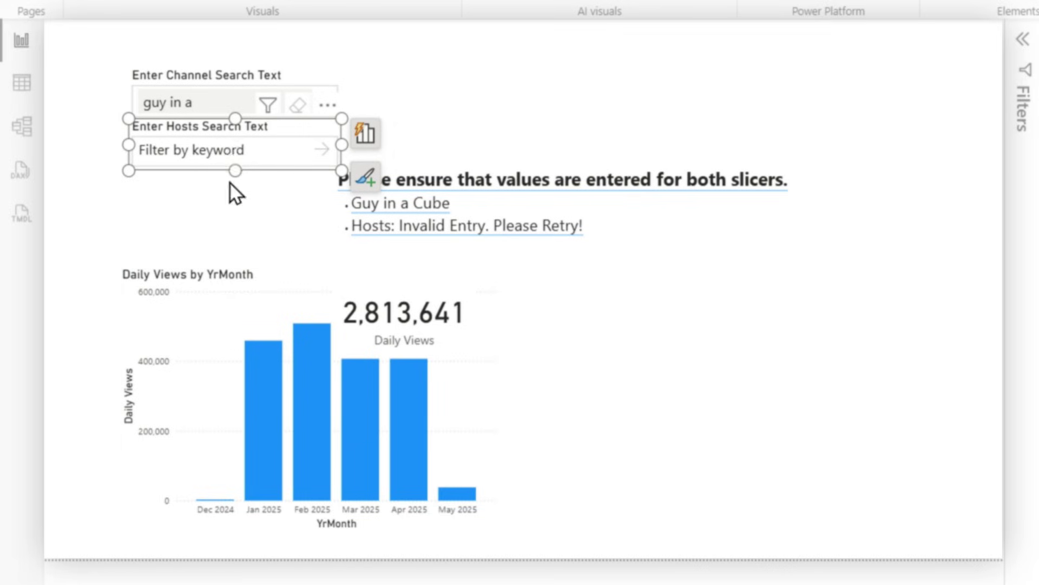
mouse_move(488, 216)
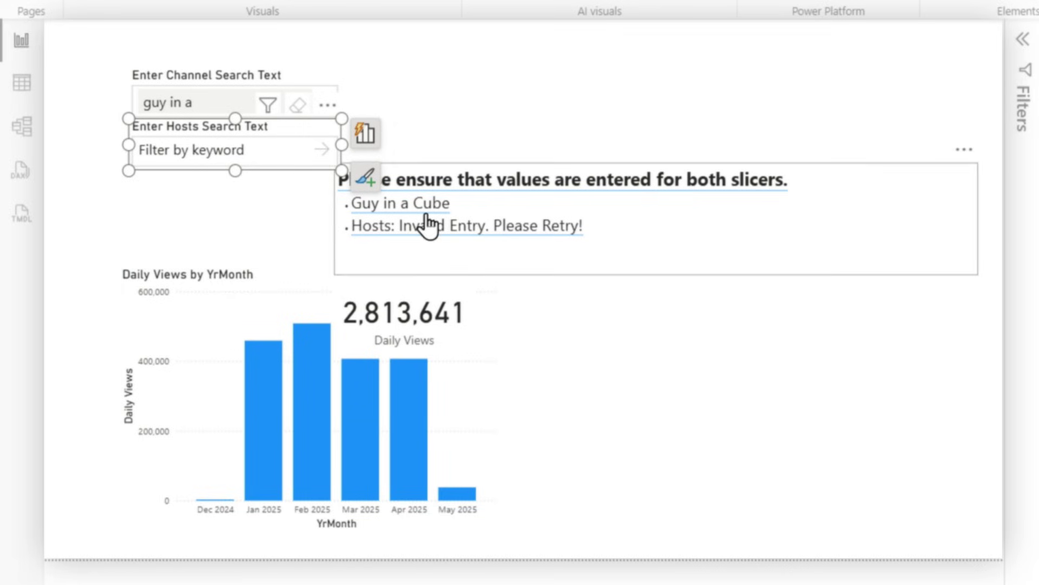
- Place copies of the Daily Views bar chart and card on the right of the page
left_click(220, 311)
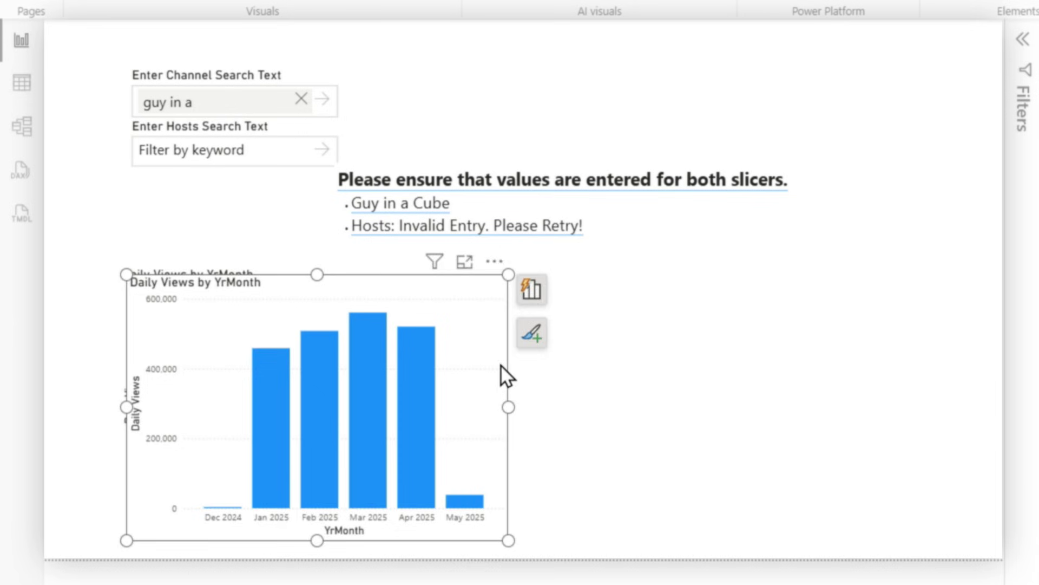
left_click_drag(501, 366, 980, 364)
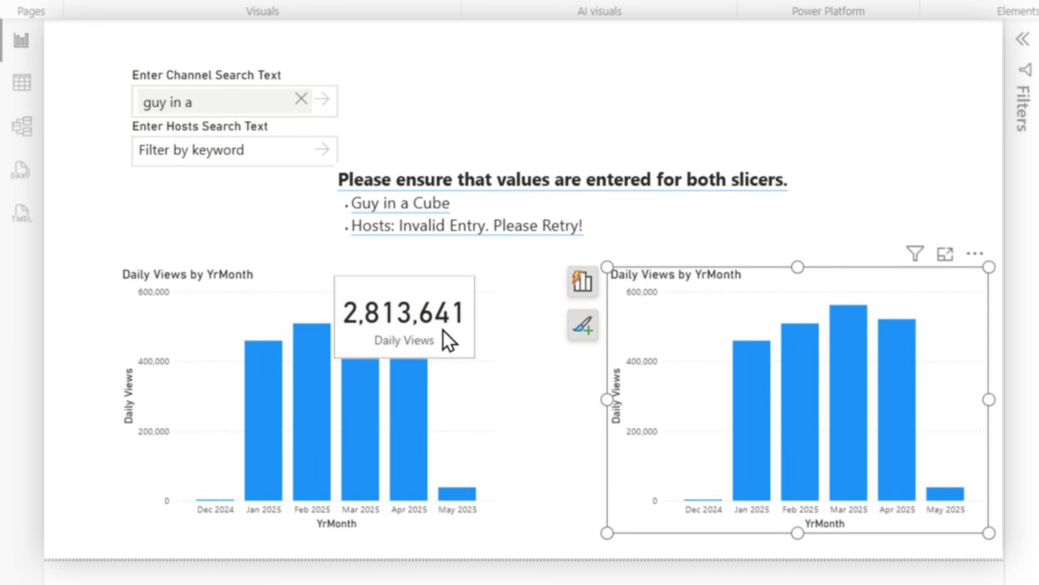
left_click(444, 331)
left_click_drag(448, 339, 901, 294)
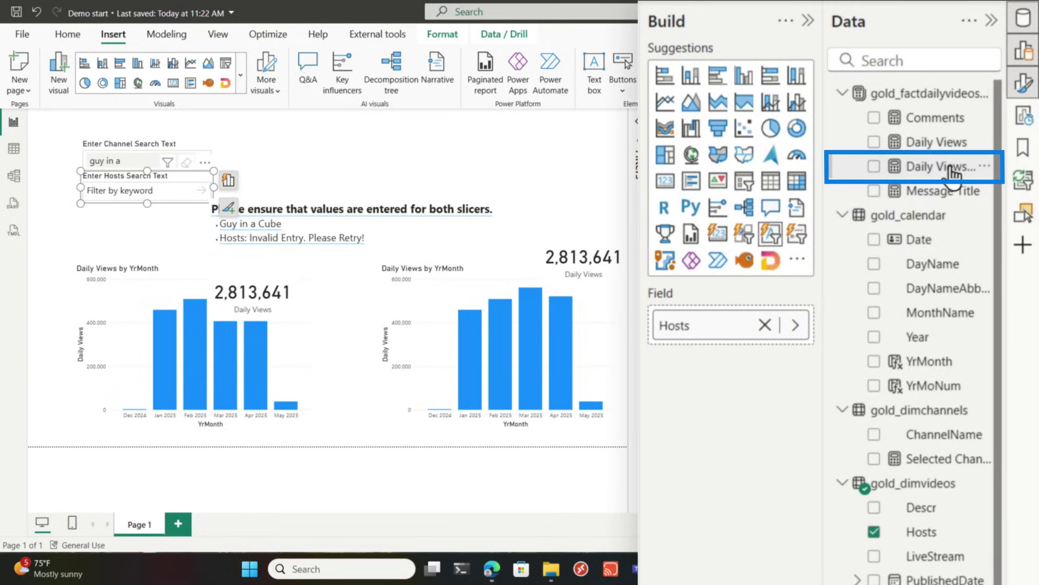
- Open the Daily Views with Filter measure and highlight its channel and host variable lines
left_click(942, 166)
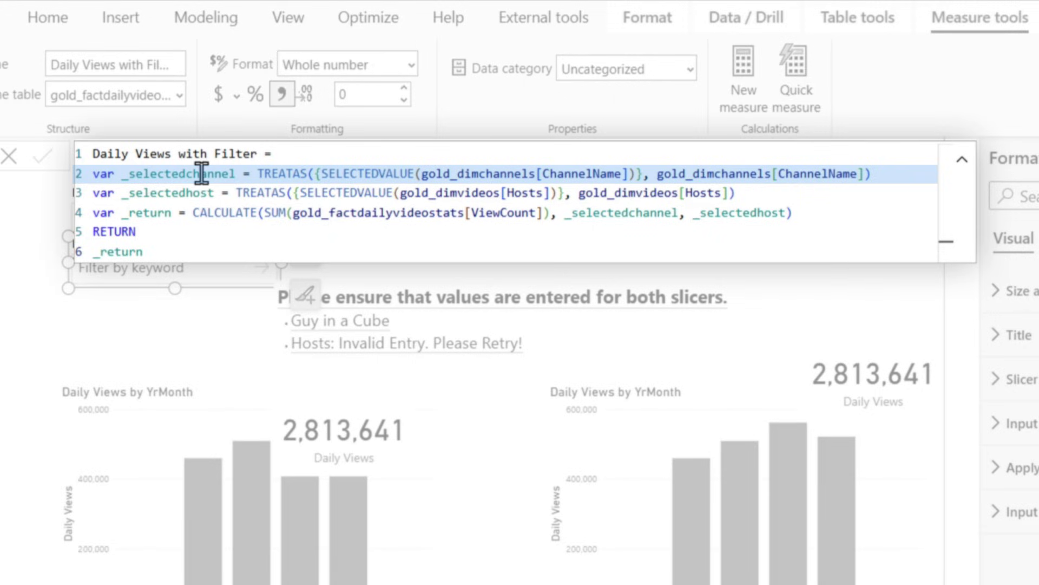
left_click_drag(202, 173, 204, 194)
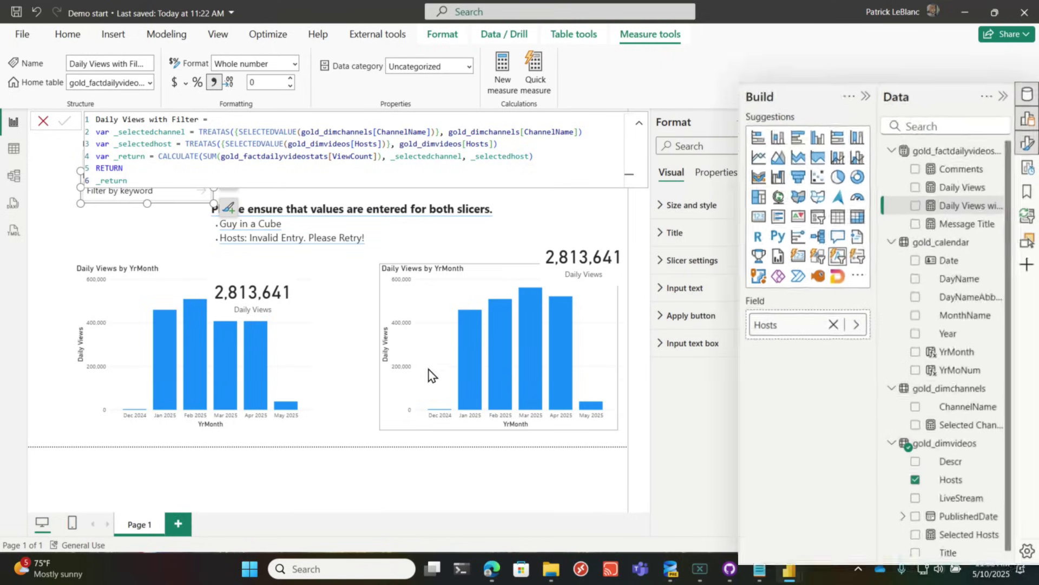
- Swap the copied chart's Y-axis from Daily Views to Daily Views with Filter
left_click(405, 322)
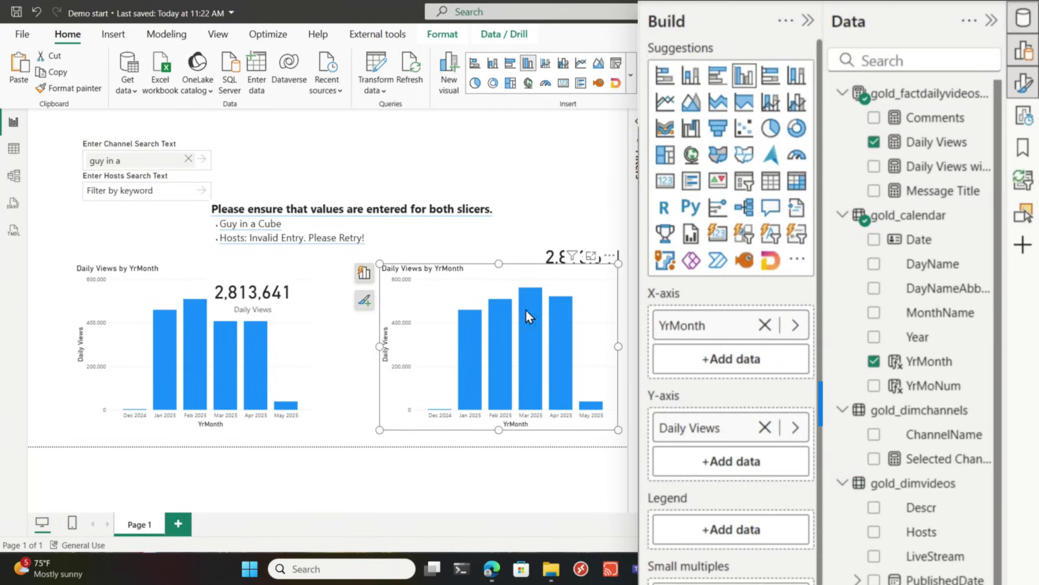
left_click(766, 428)
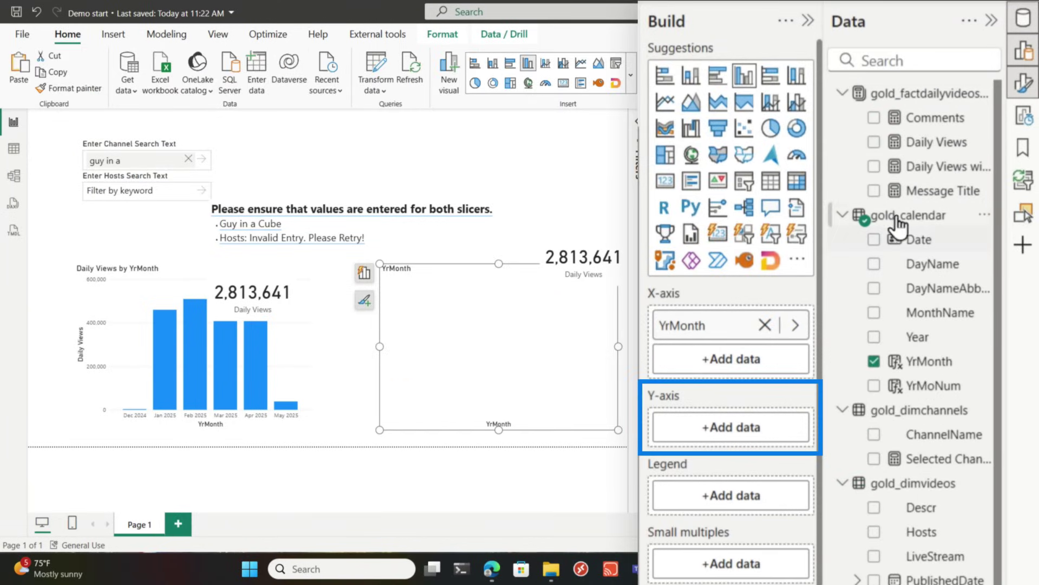
left_click(875, 166)
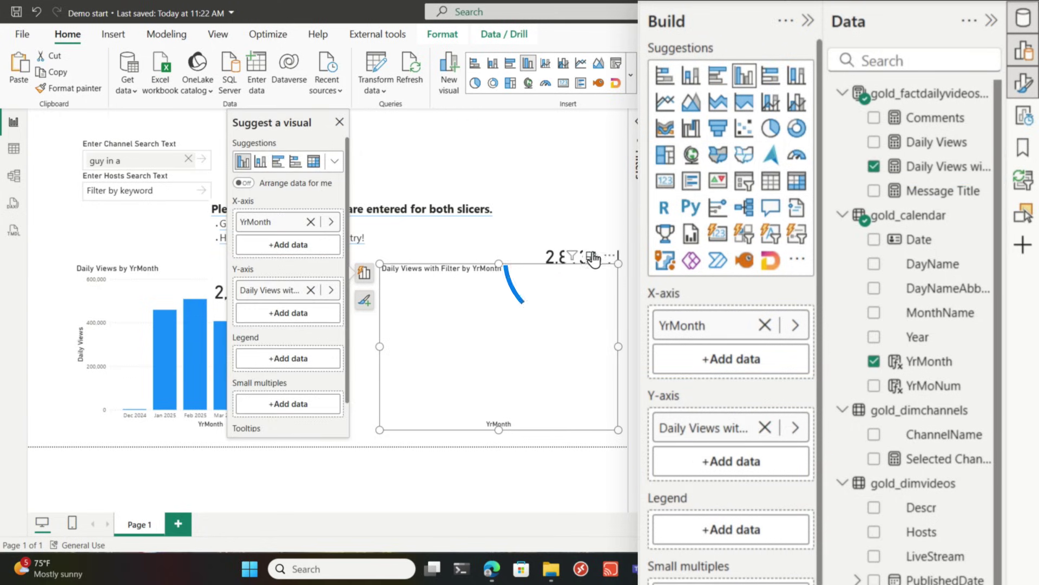
- Swap the copied card's field to Daily Views with Filter and dismiss the suggestion popup
left_click(551, 246)
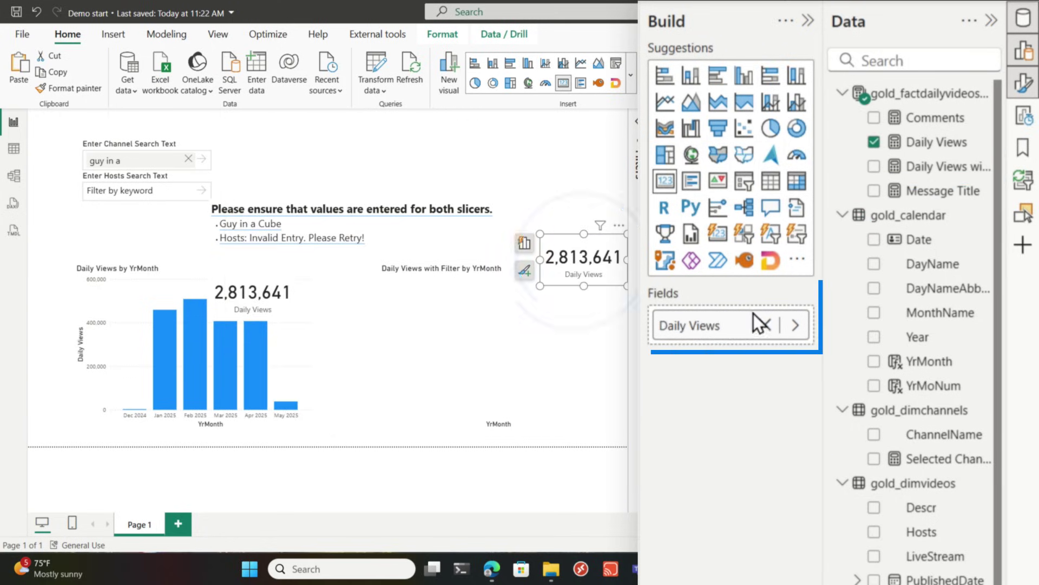
left_click(764, 326)
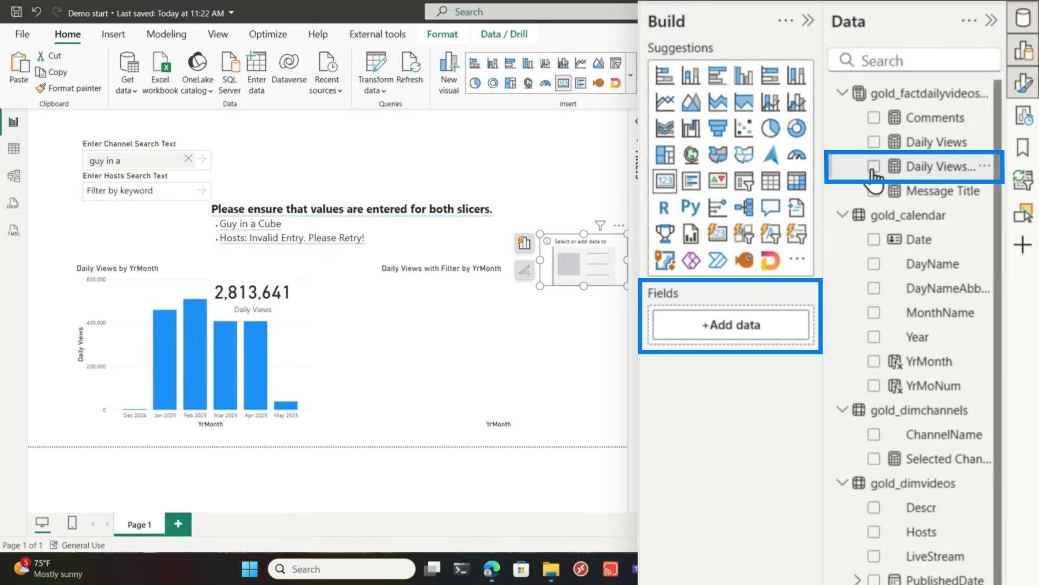
left_click(875, 168)
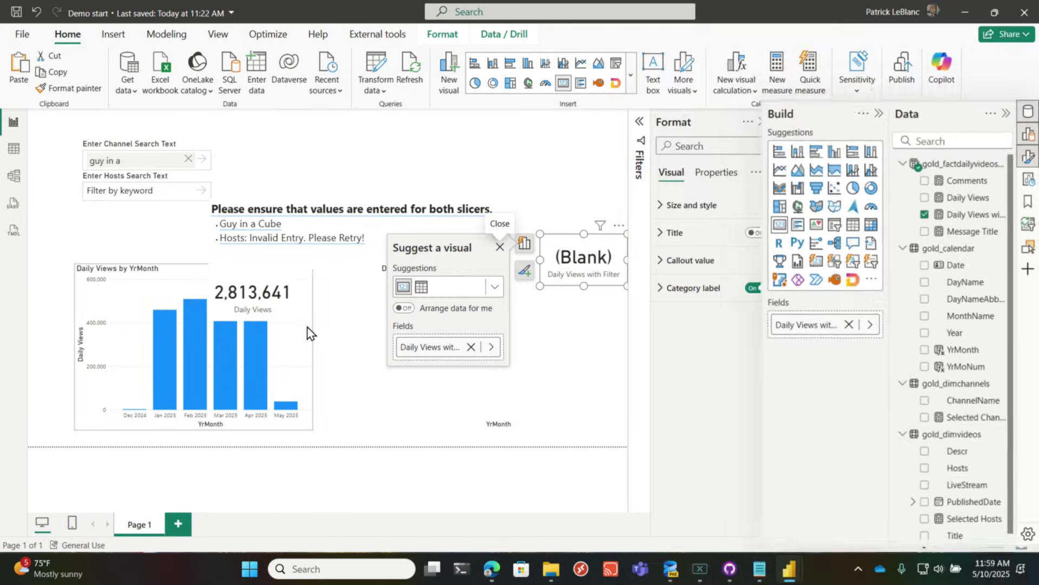
left_click(307, 328)
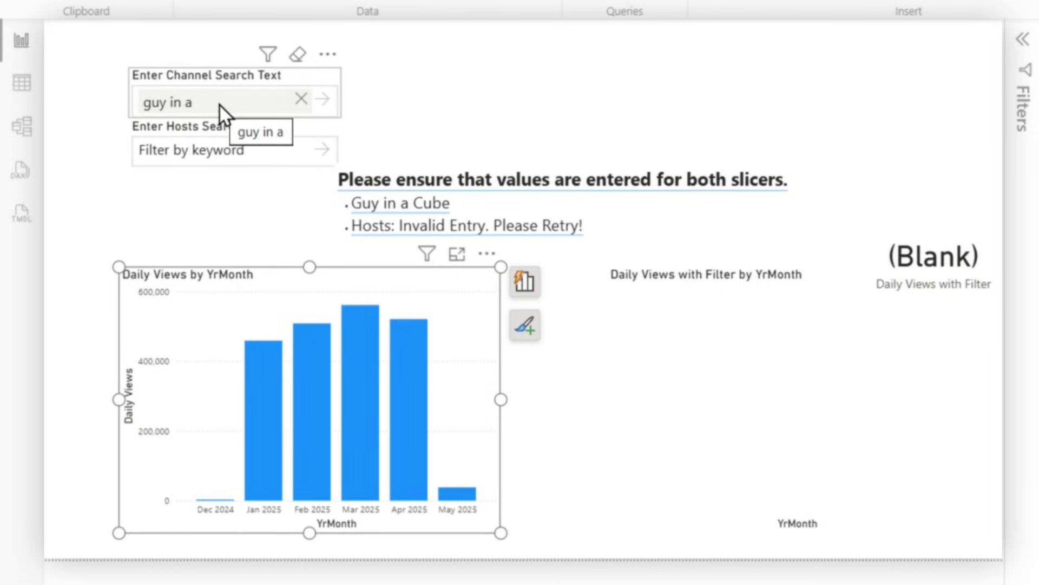
- Search hosts for 'adam' so both entries validate and both charts show 816,494 views
left_click(205, 149)
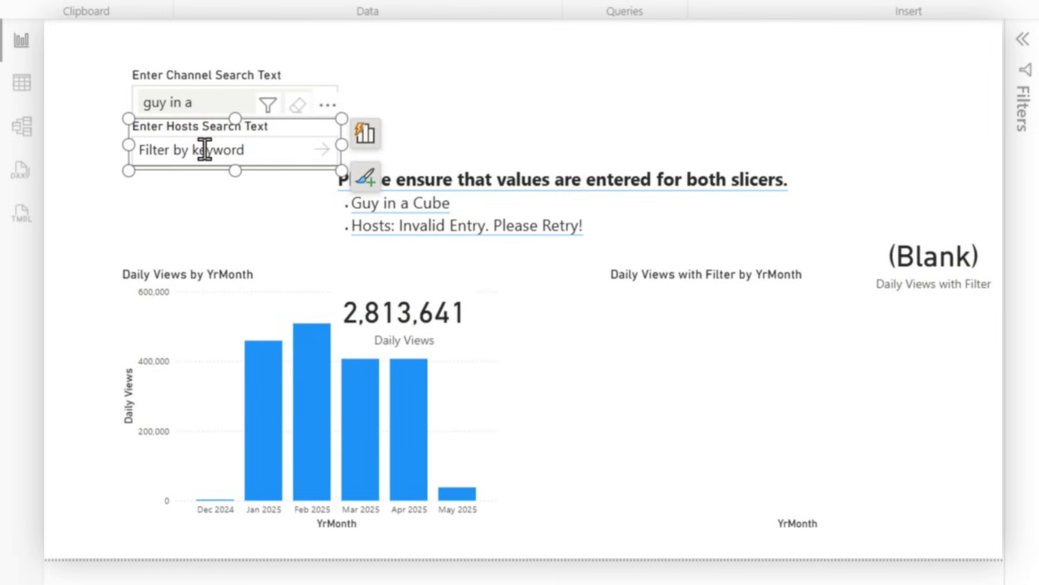
type("adam")
key("Return")
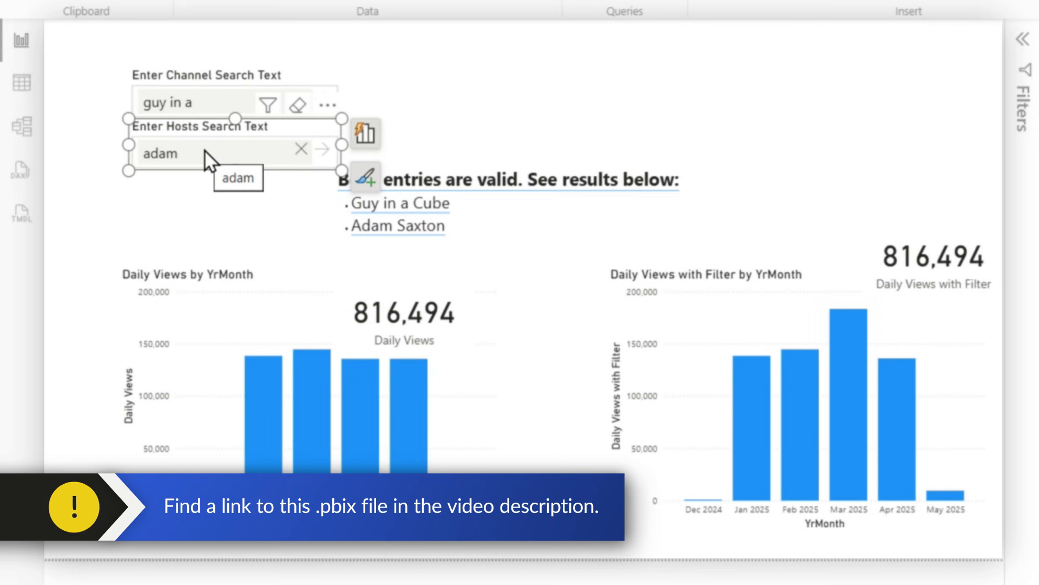